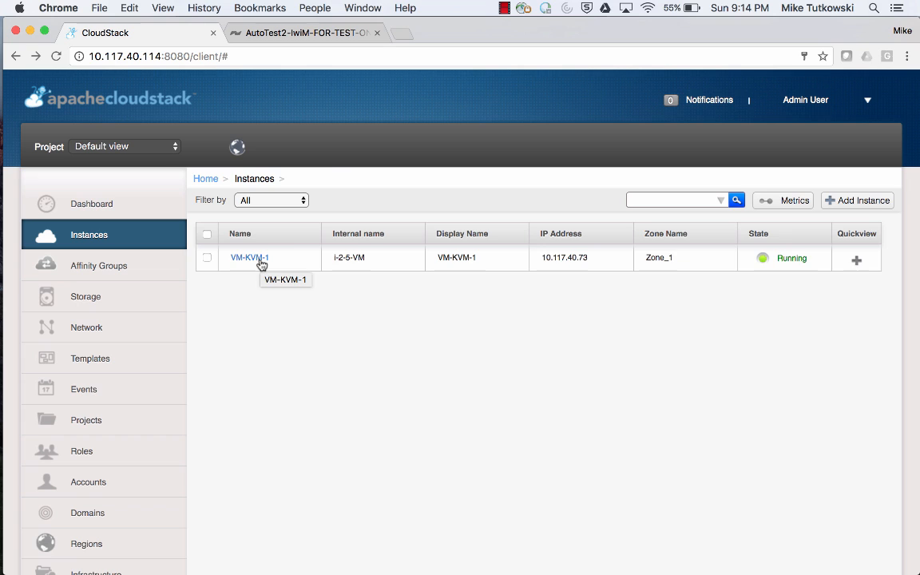
Open the root volume ROOT-5 of instance VM-KVM-1 through its volume list.
left_click(260, 261)
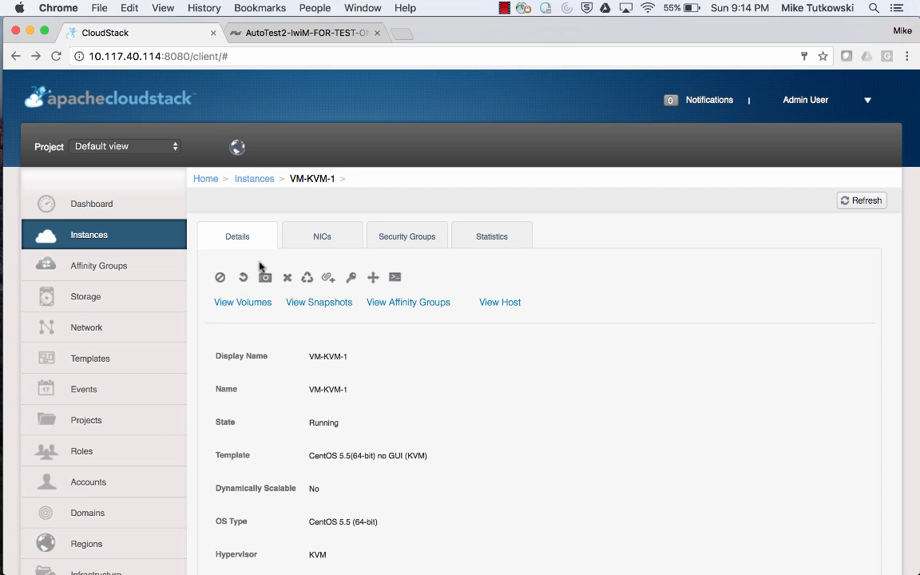
left_click(243, 303)
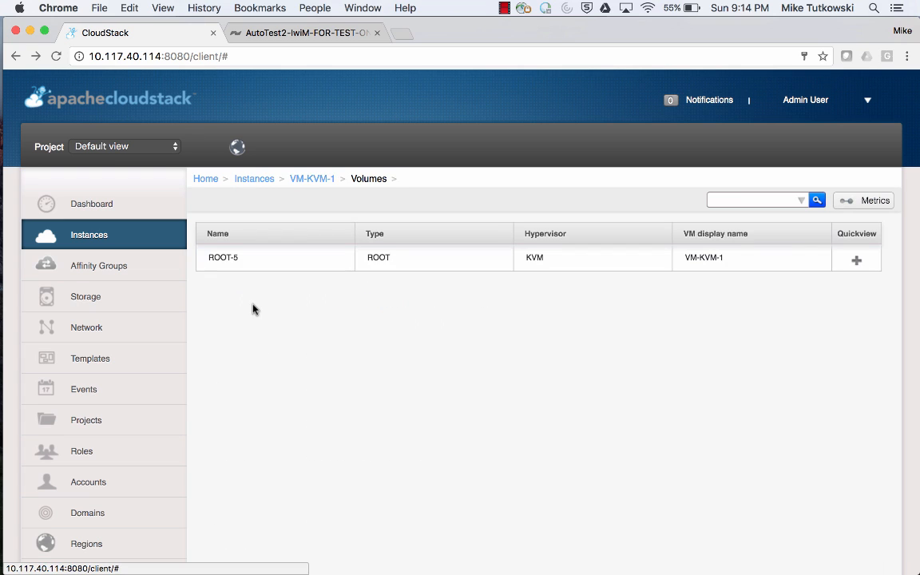
left_click(227, 262)
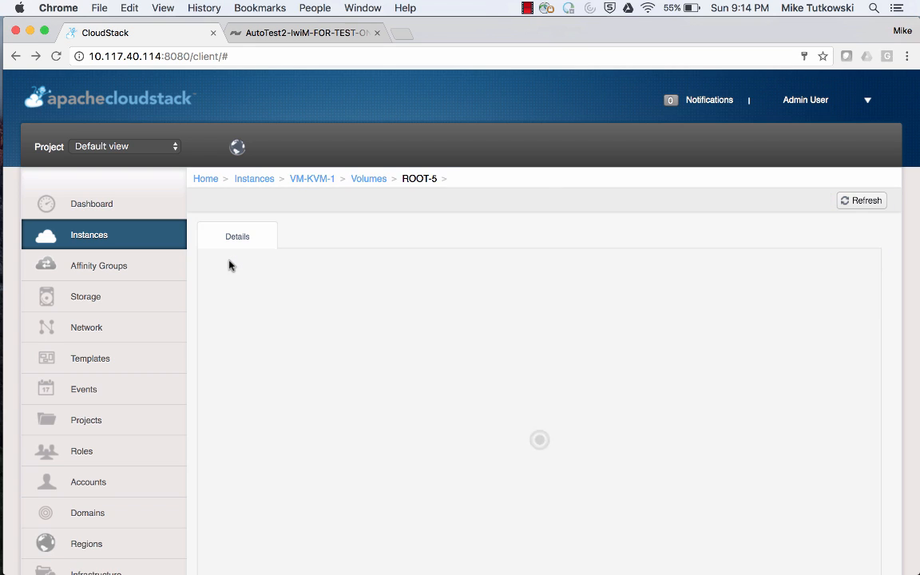
Scroll through the root volume's details, examining its storage type, hypervisor and storage pool.
scroll(396, 437, "down", 5)
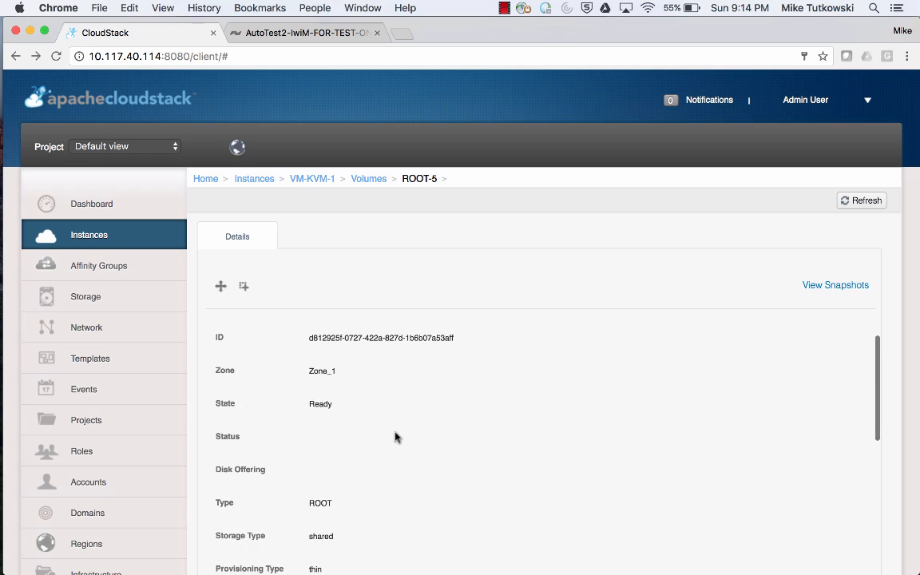
scroll(395, 437, "down", 2)
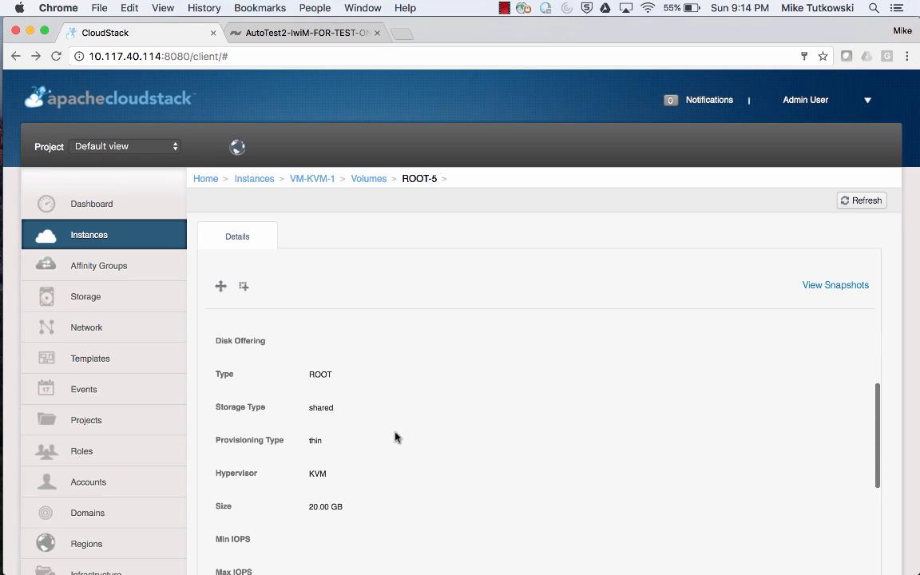
double_click(320, 408)
scroll(380, 438, "down", 2)
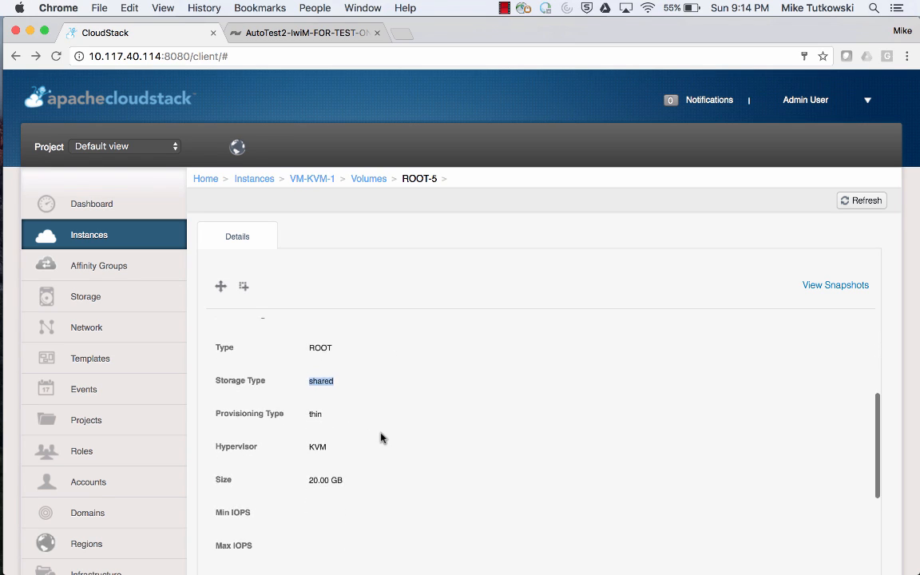
double_click(318, 428)
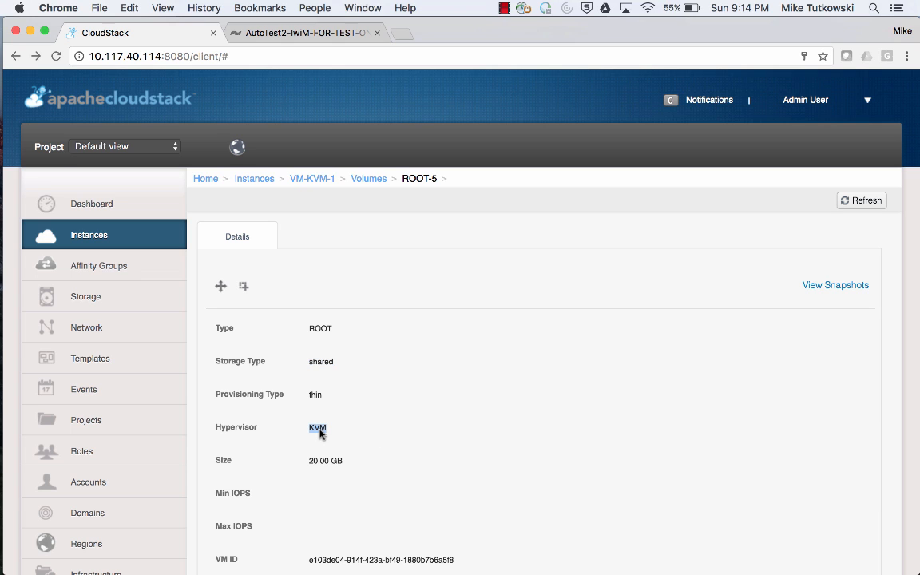
scroll(378, 456, "down", 4)
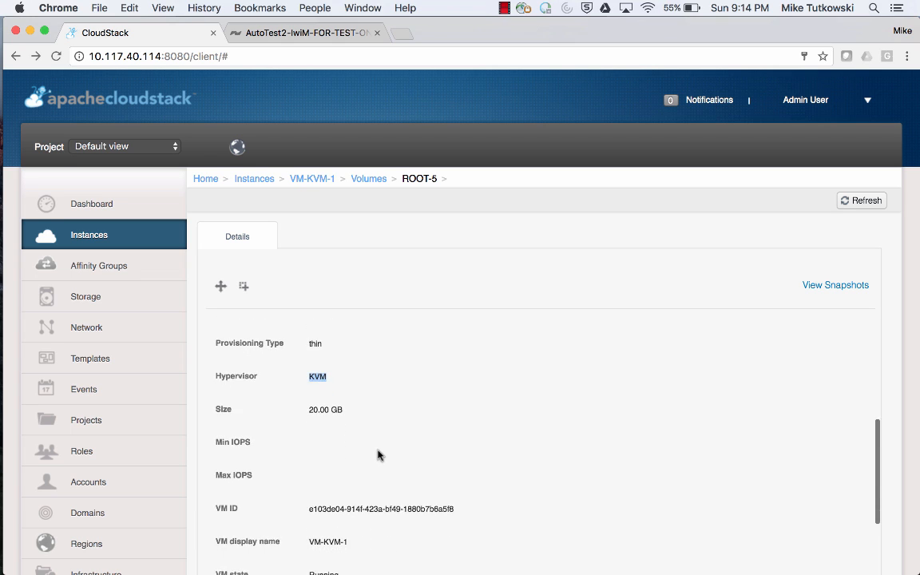
scroll(379, 455, "down", 4)
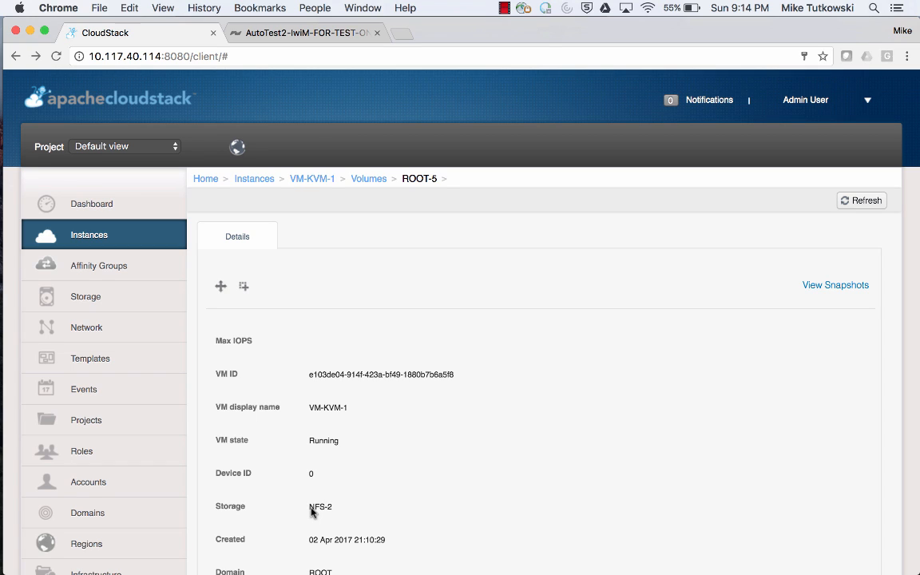
left_click_drag(308, 511, 331, 513)
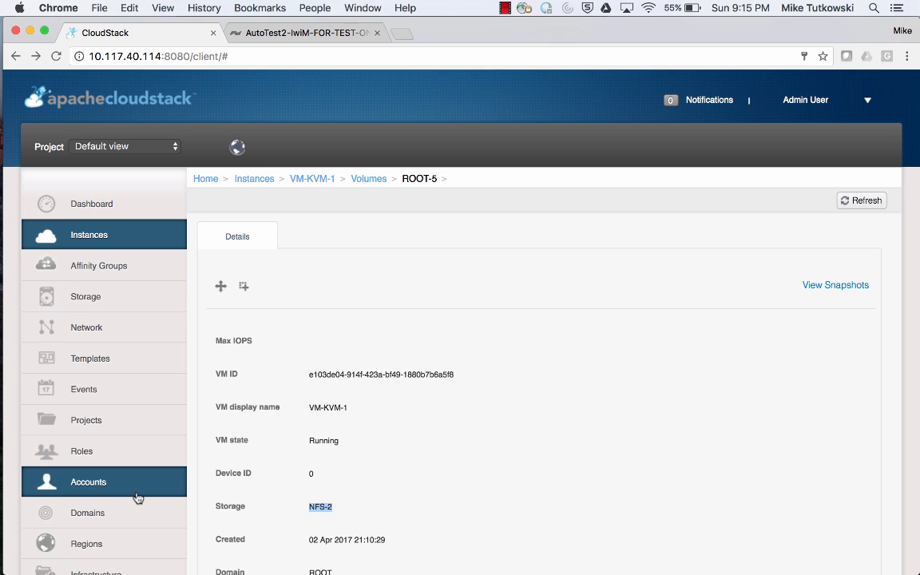
scroll(136, 497, "down", 5)
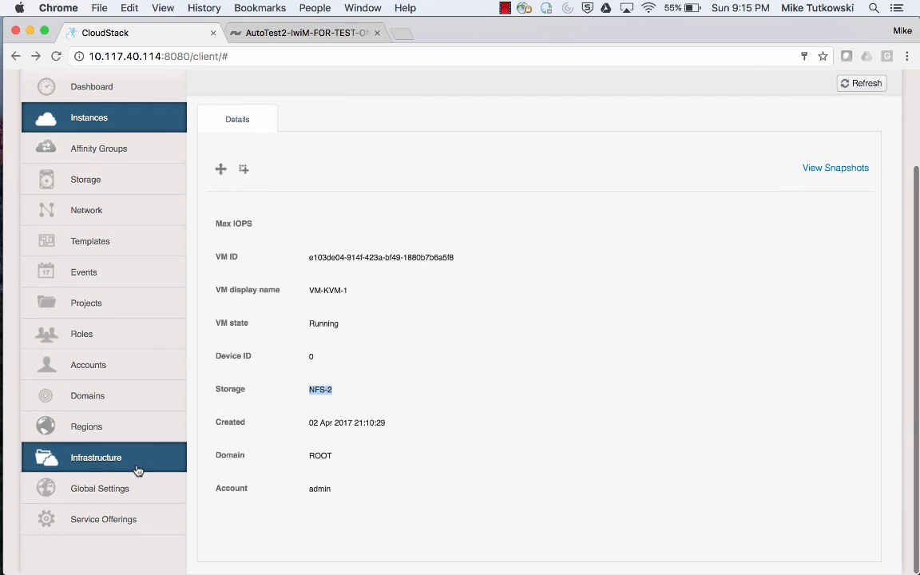
Review the primary storage pools and the clusters listed under Infrastructure.
left_click(136, 470)
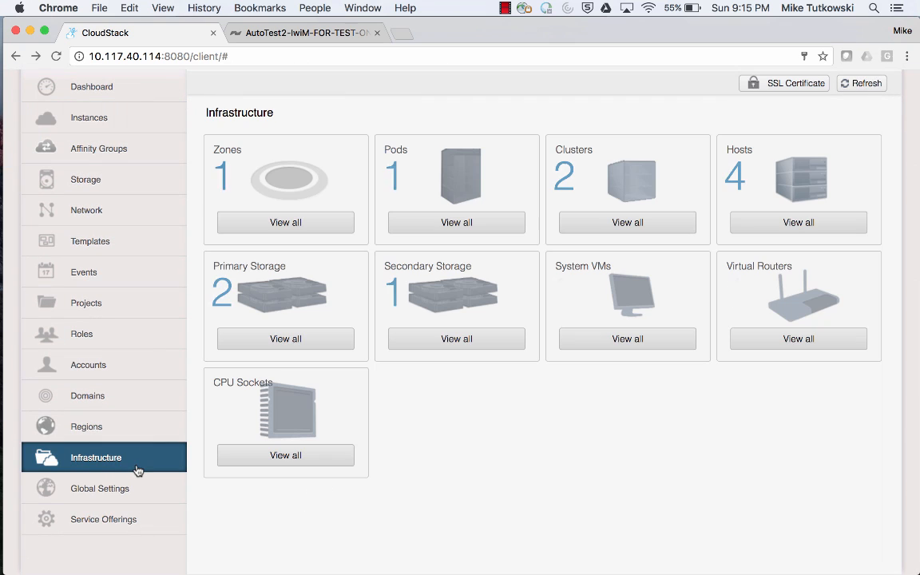
left_click(290, 354)
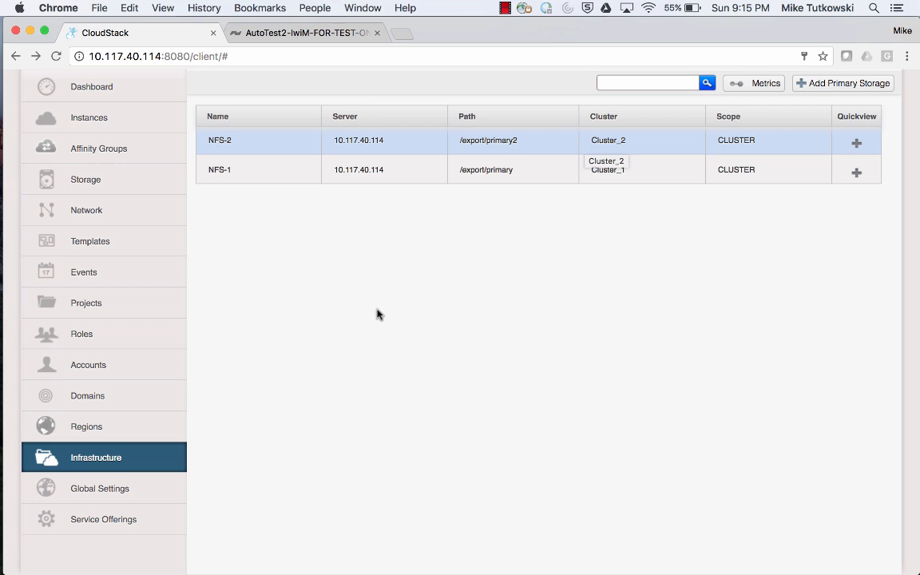
left_click(168, 457)
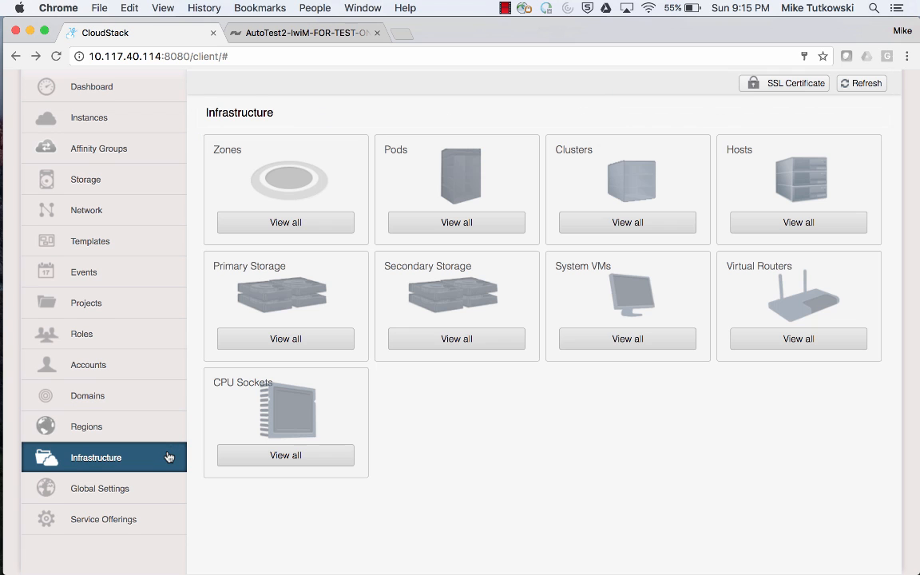
left_click(628, 223)
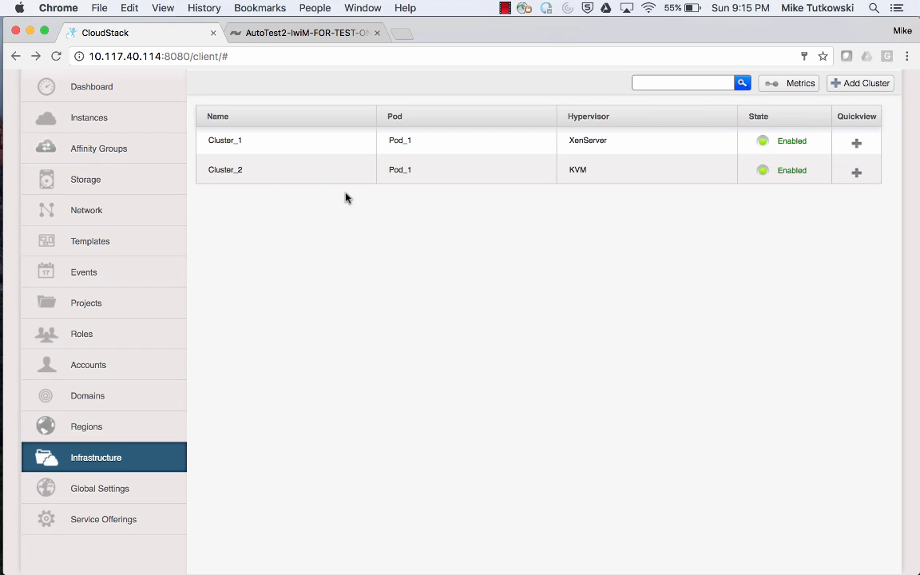
left_click(408, 170)
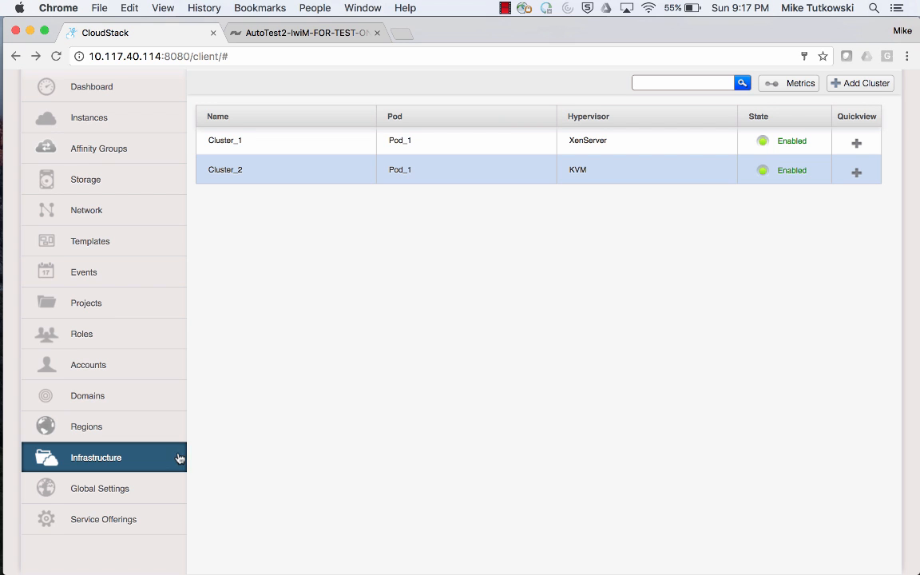
left_click(169, 462)
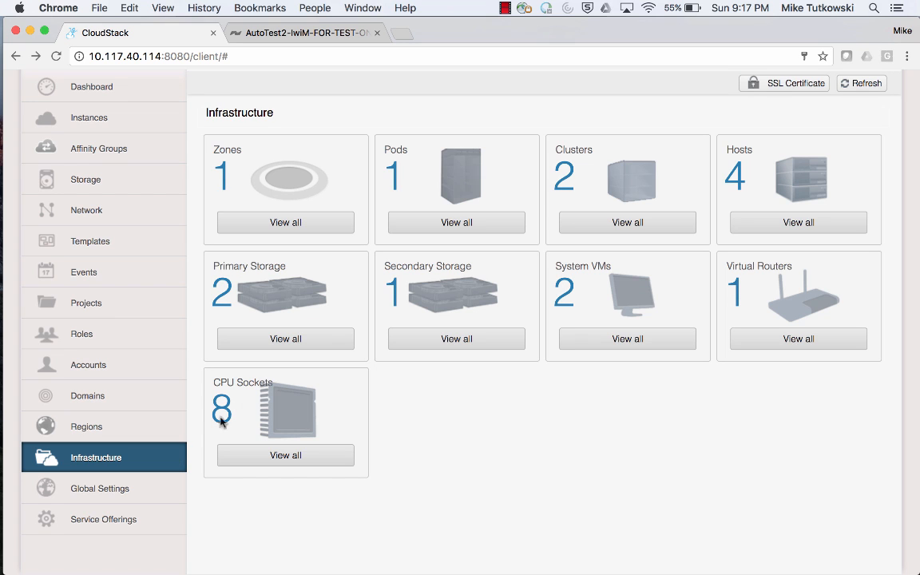
Start adding a primary storage from the primary storage list and set its scope to Zone-Wide.
left_click(279, 338)
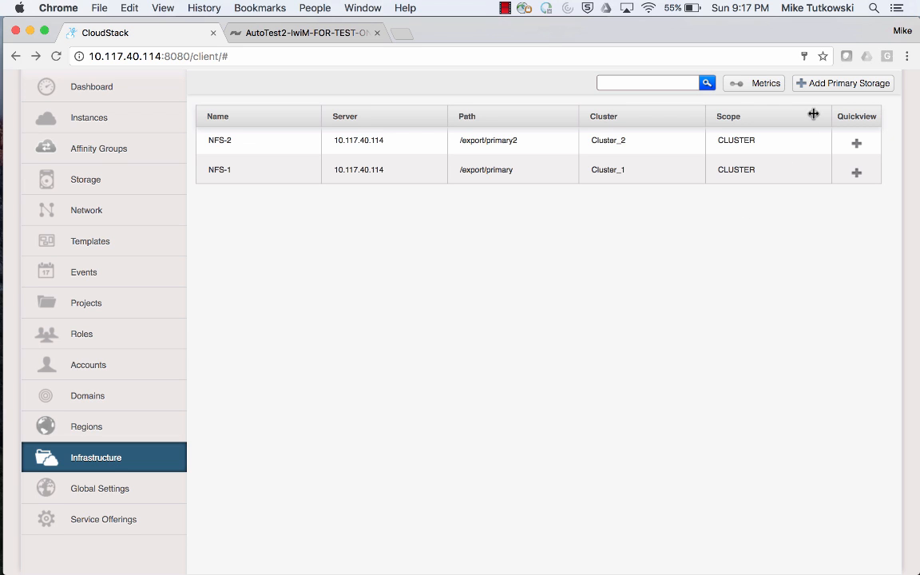
left_click(835, 88)
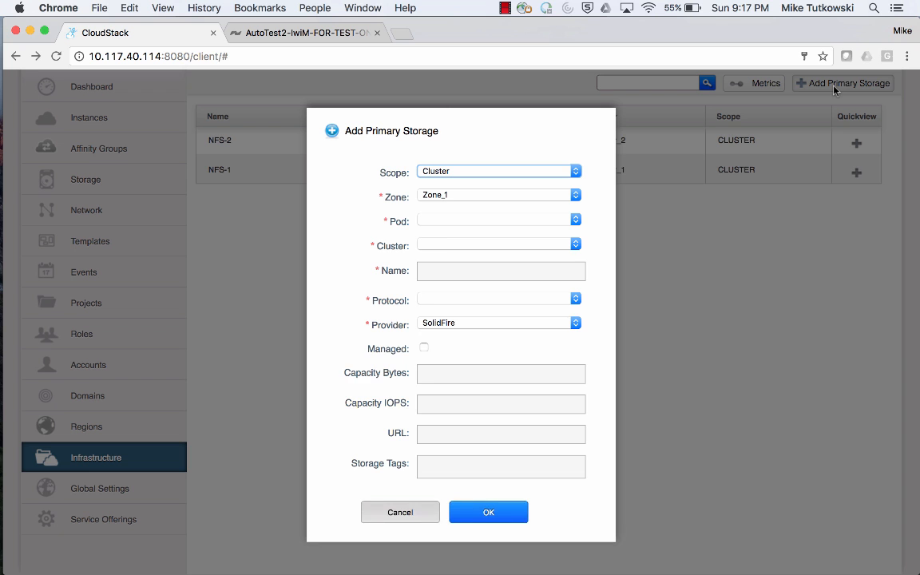
scroll(603, 356, "down", 2)
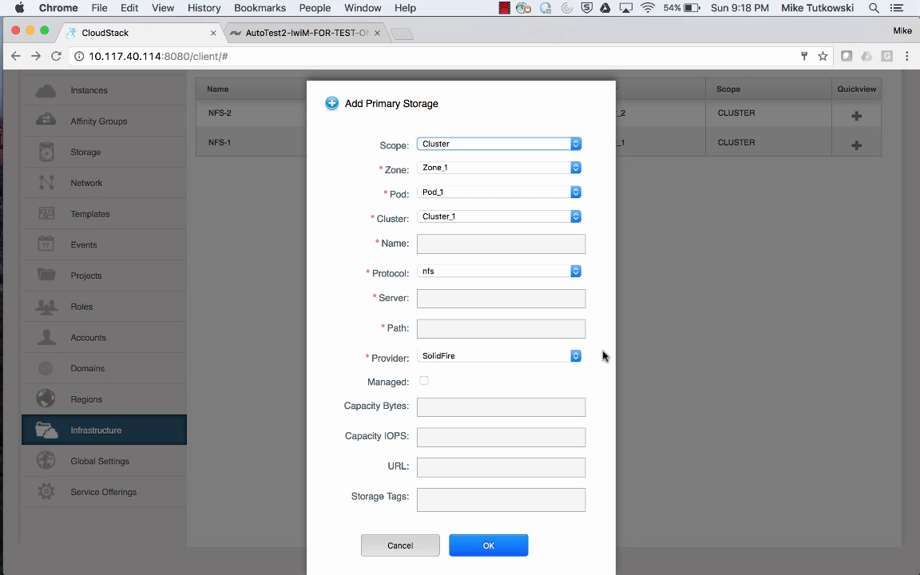
left_click(483, 144)
left_click(483, 158)
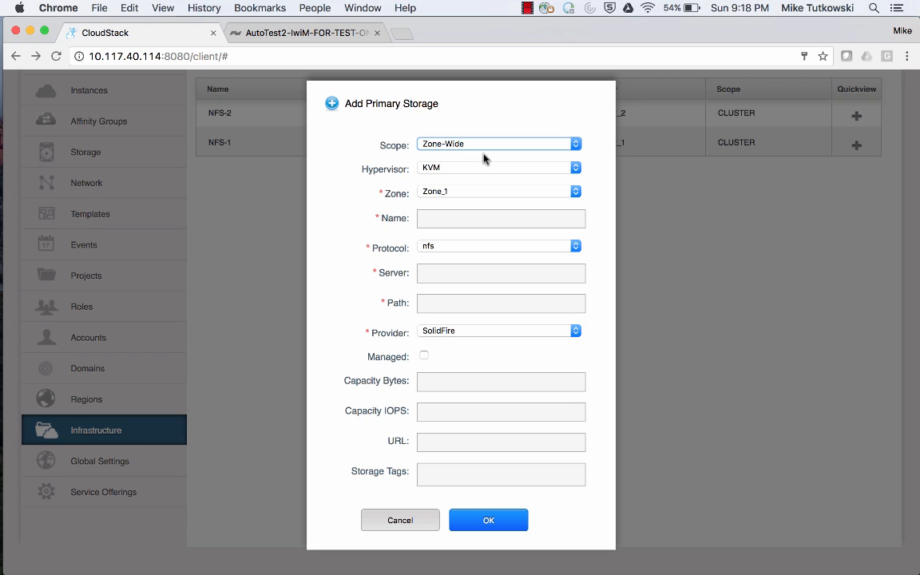
Set the new storage's hypervisor to Any and name it SF-1.
left_click(490, 170)
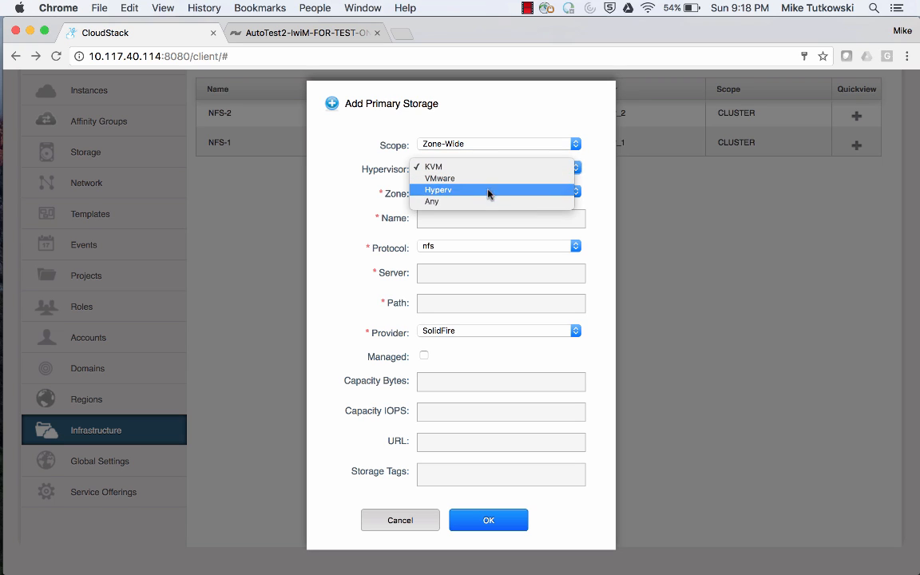
left_click(489, 203)
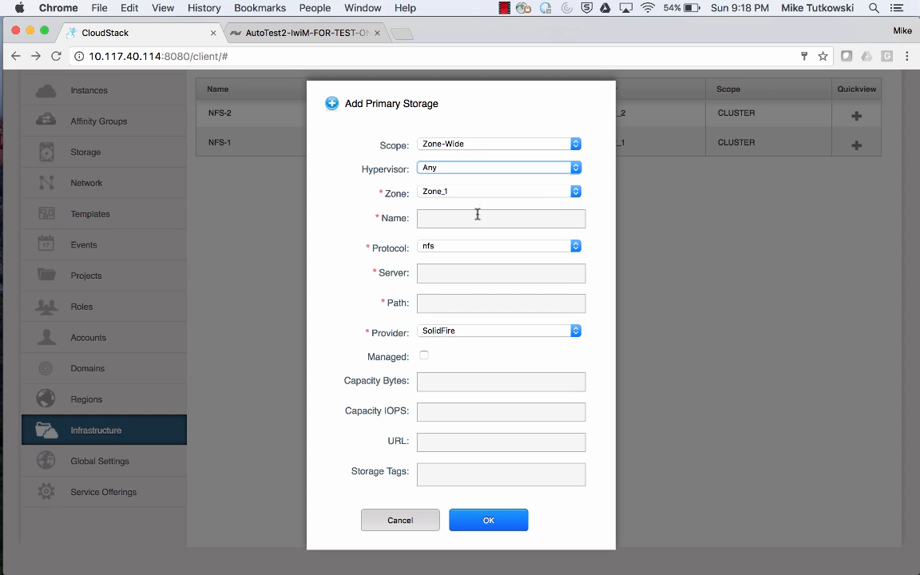
left_click(477, 218)
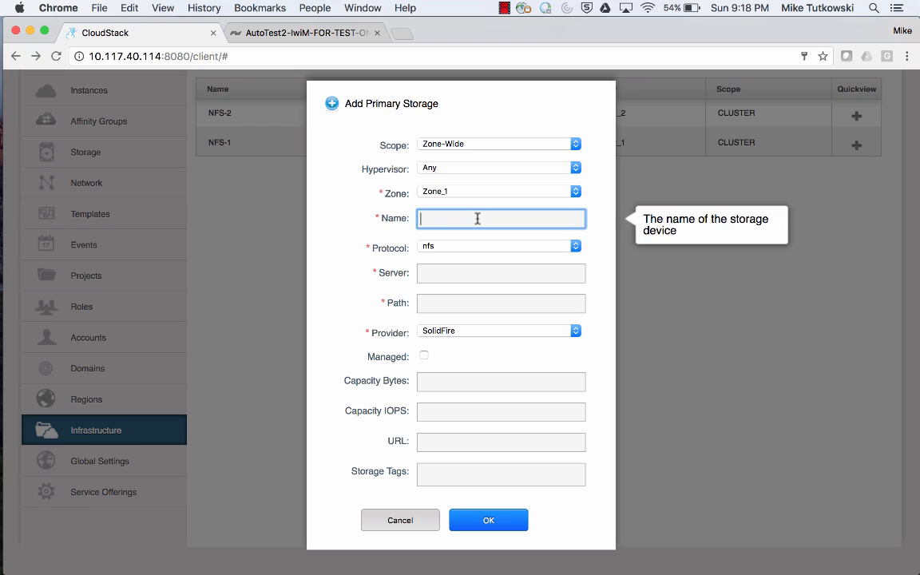
type("SF-1")
Set the protocol to custom with SolidFire provider, leaving Managed unchecked.
left_click(515, 247)
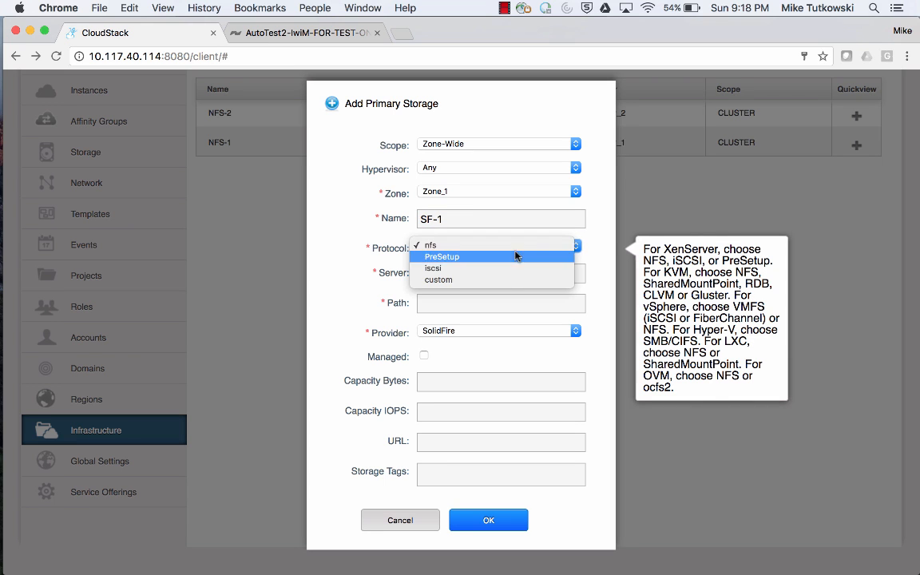
left_click(515, 279)
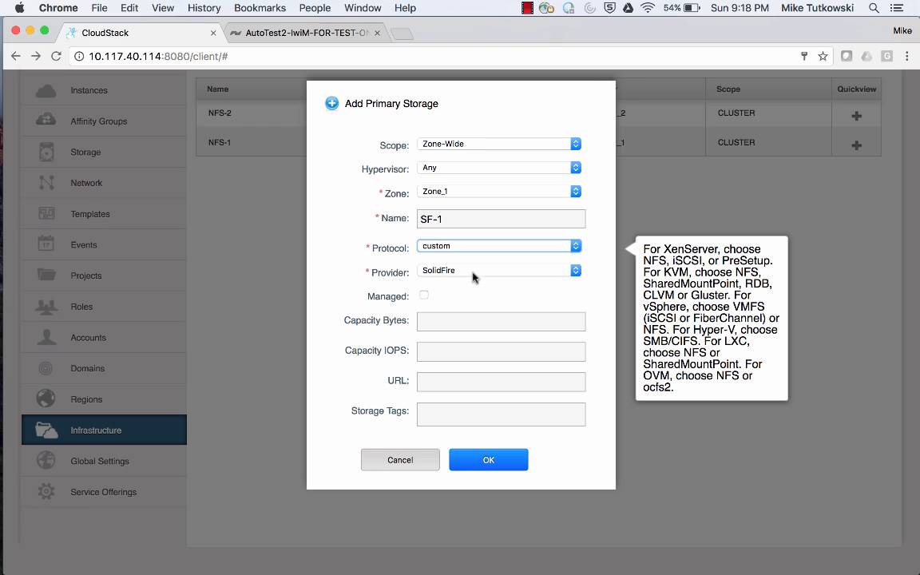
left_click(424, 296)
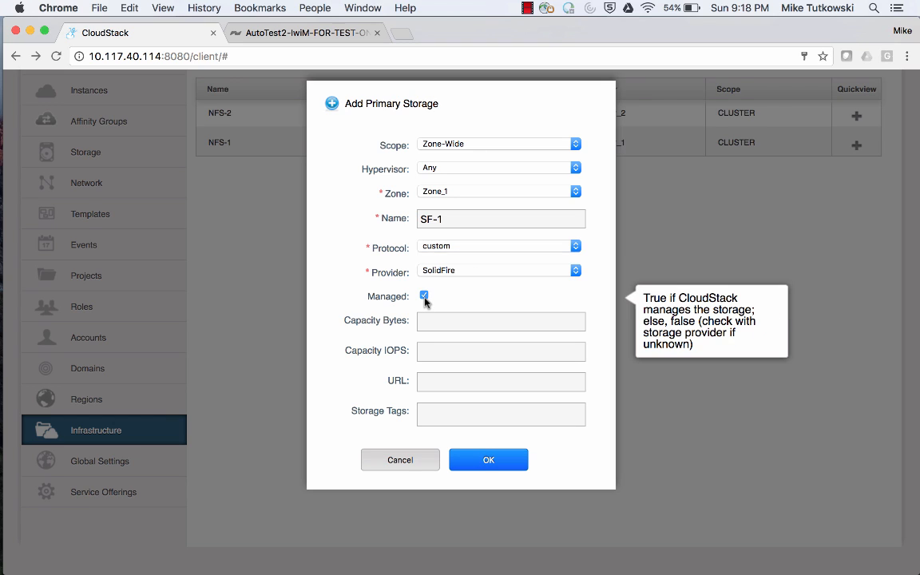
left_click(424, 297)
left_click(447, 320)
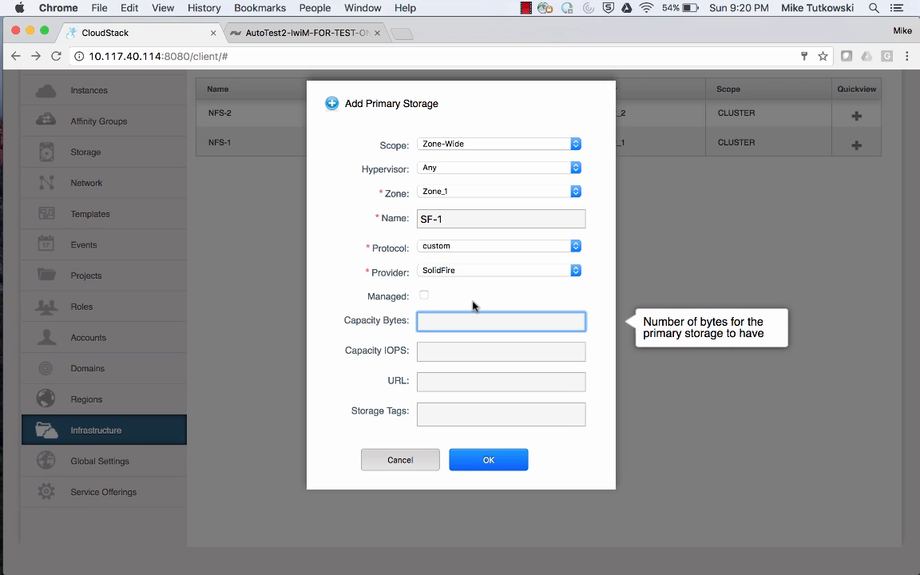
Copy the capacity value from the TextEdit notes file and paste 2,251,799,813,685,248 as Capacity Bytes.
mouse_move(1, 260)
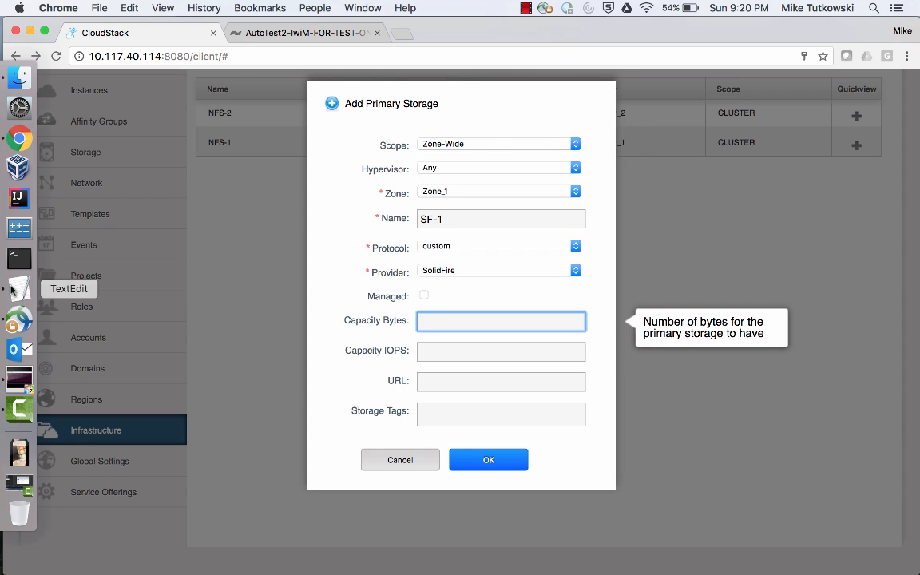
left_click(17, 289)
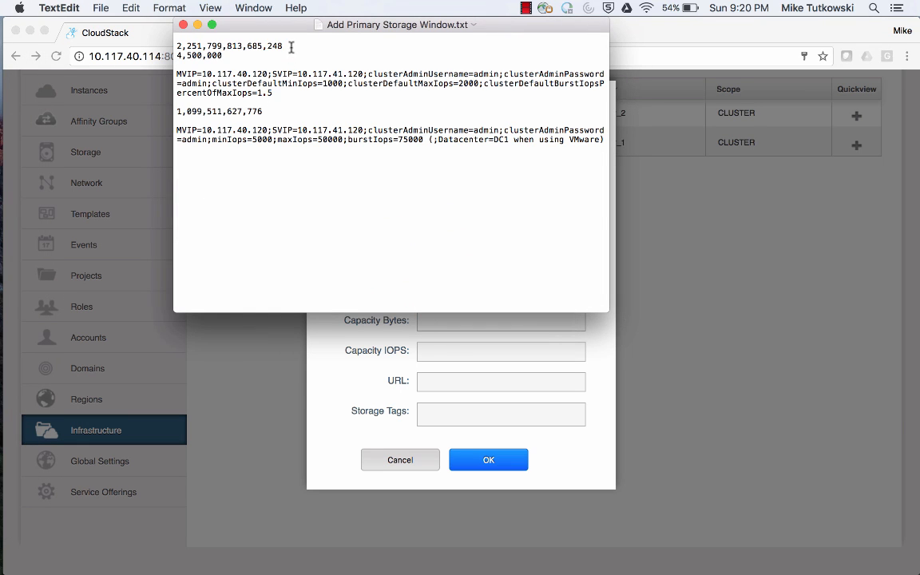
left_click(292, 47)
left_click_drag(292, 46, 176, 48)
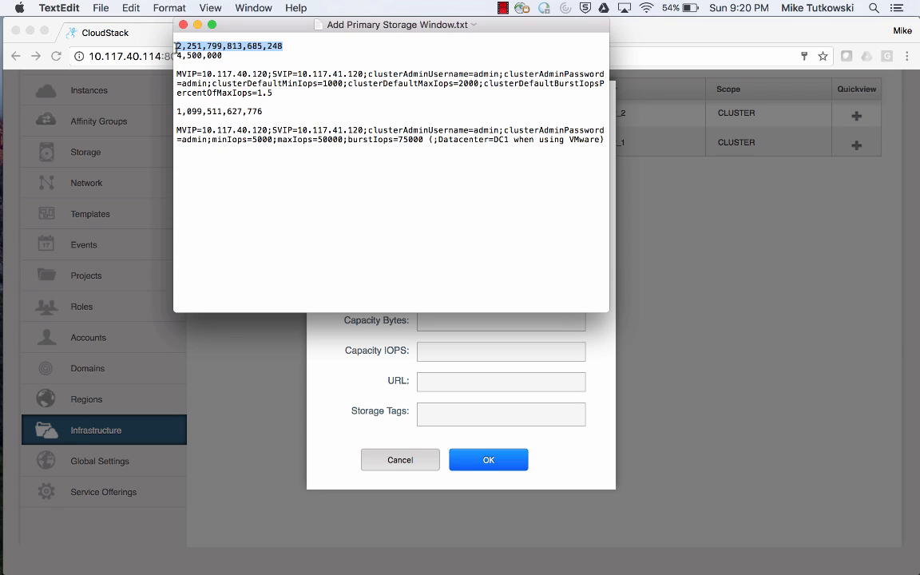
key("super+c")
left_click(455, 328)
key("super+v")
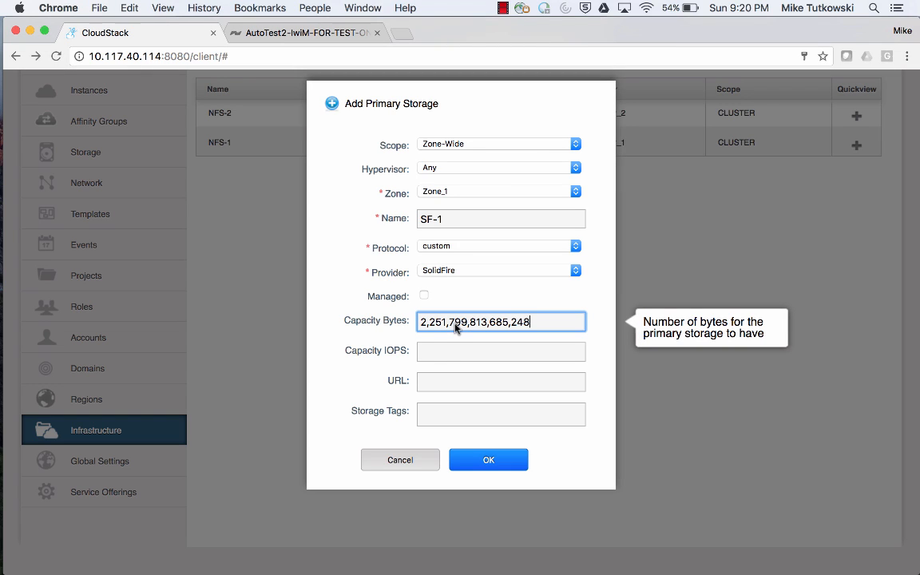
Set Capacity IOPS to 4,500,000 and move on to the URL field.
key("Tab")
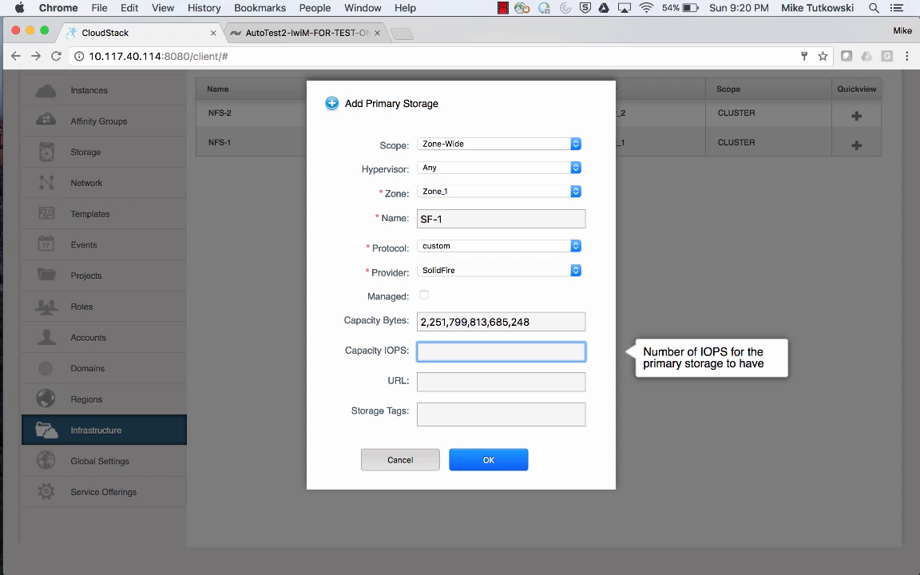
type("4,500,000")
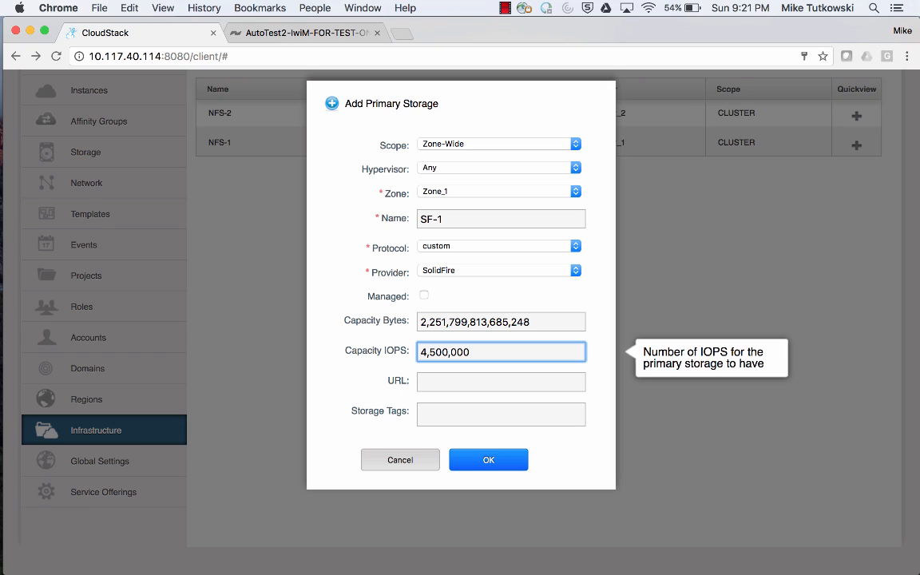
key("Tab")
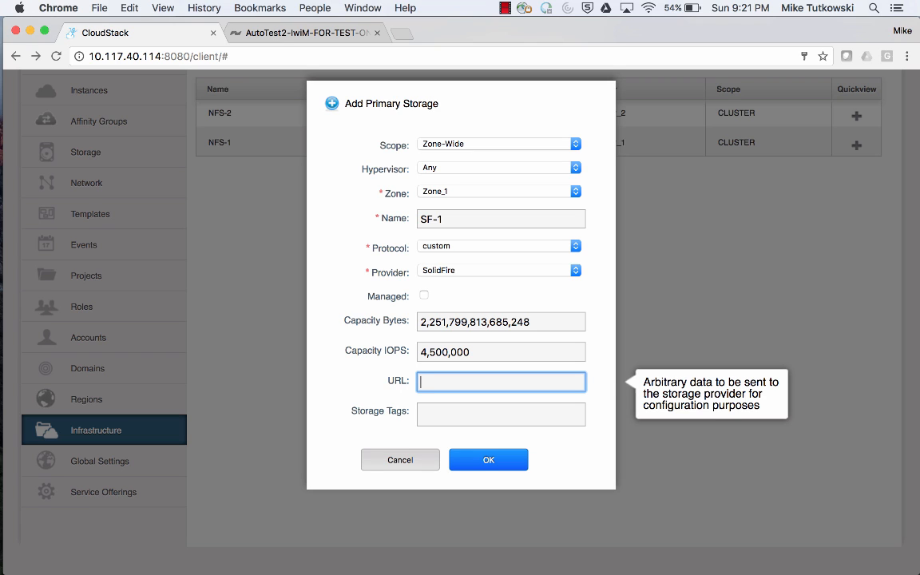
Copy the SolidFire connection string with MVIP, SVIP and cluster admin credentials from the notes file and paste it as the URL.
mouse_move(1, 339)
left_click(16, 278)
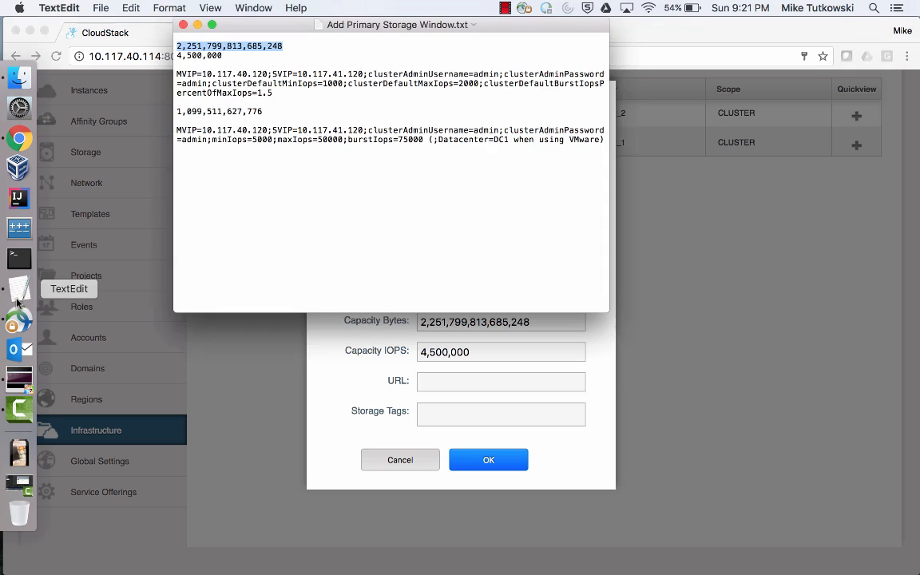
double_click(255, 92)
left_click_drag(255, 92, 162, 68)
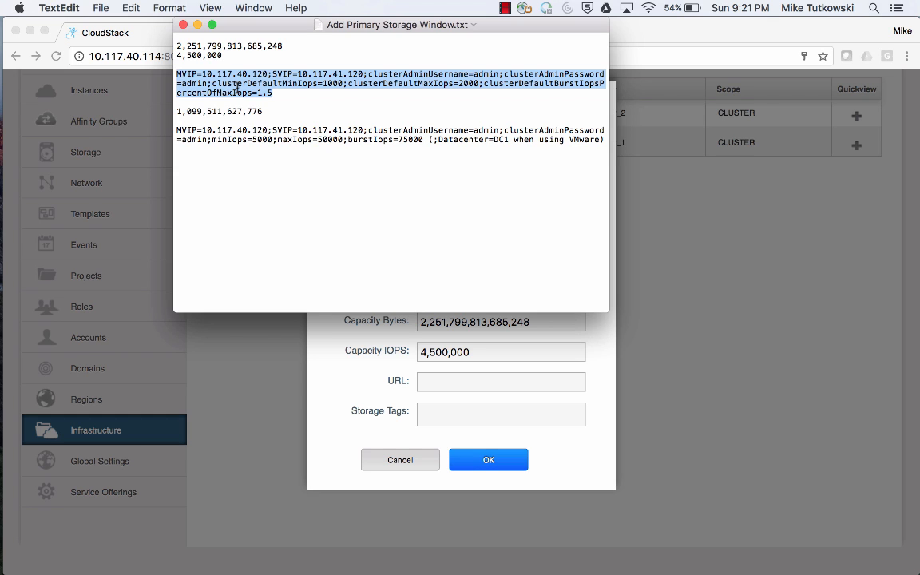
right_click(238, 88)
left_click(292, 145)
left_click(451, 382)
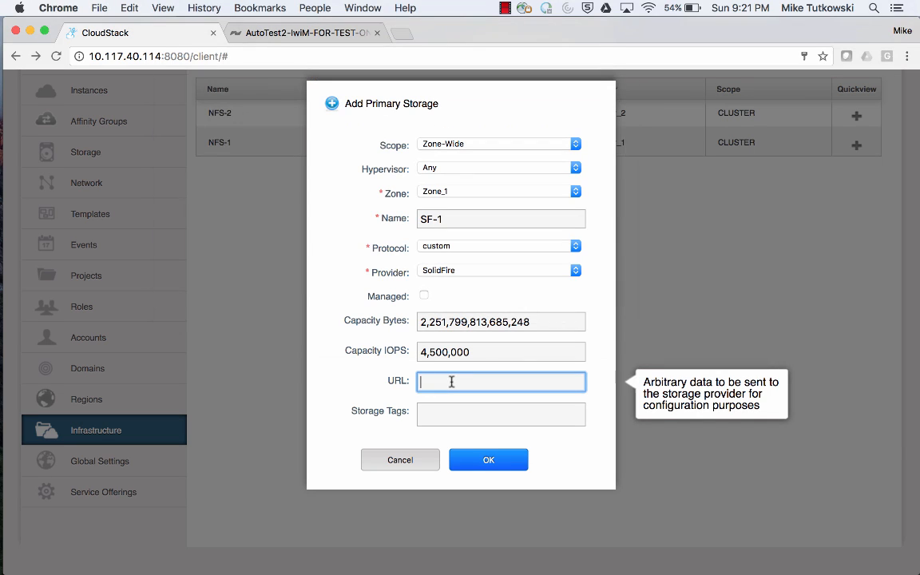
key("super+v")
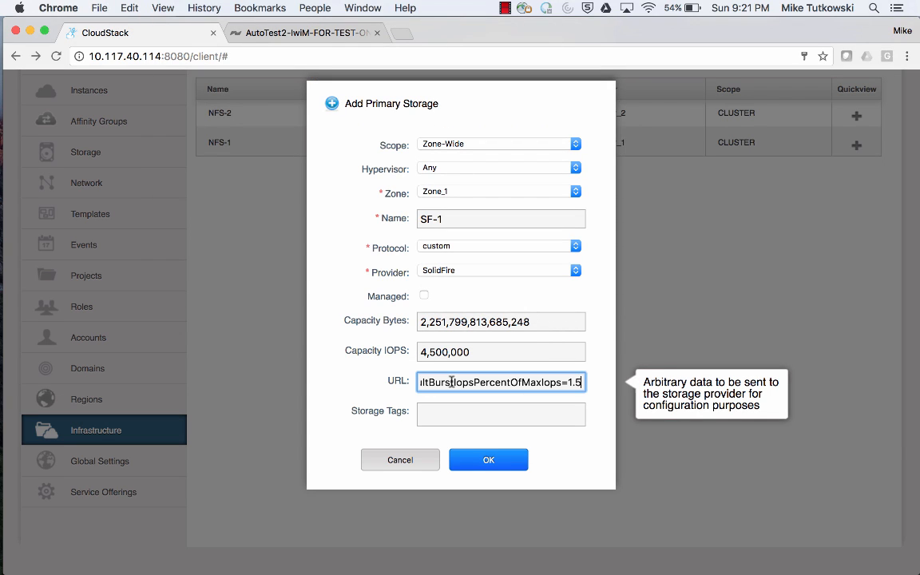
Examine the cluster default min, max and burst IOPS settings in the notes file's connection string.
mouse_move(16, 343)
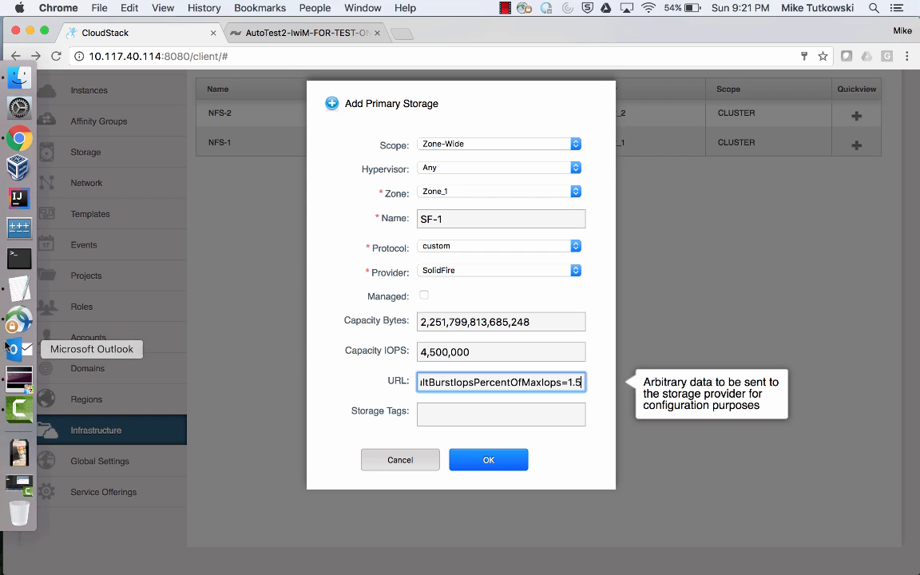
left_click(17, 299)
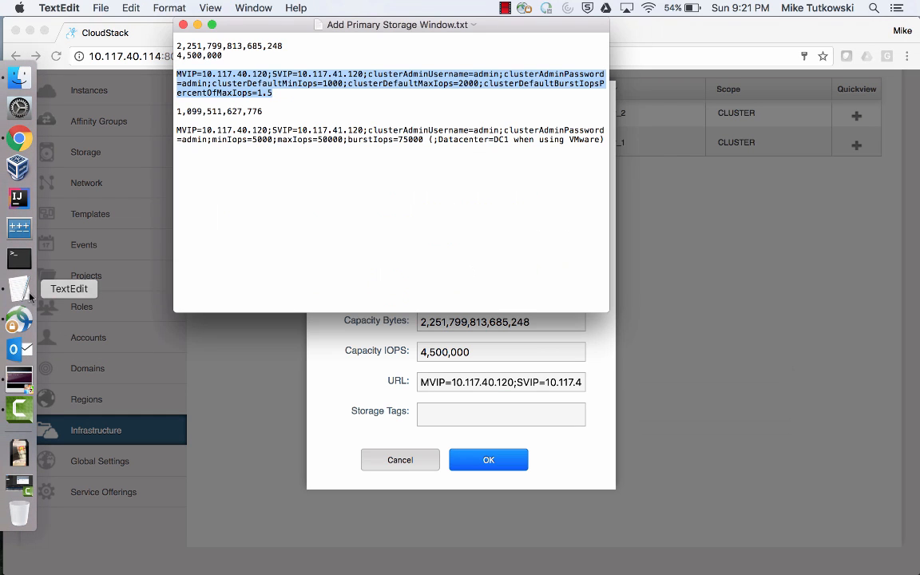
left_click(294, 96)
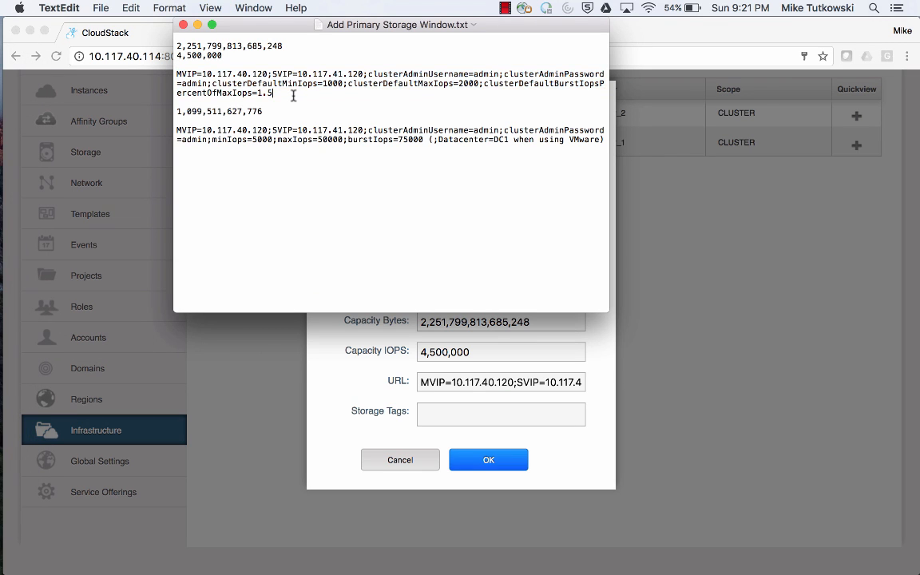
left_click_drag(212, 83, 322, 95)
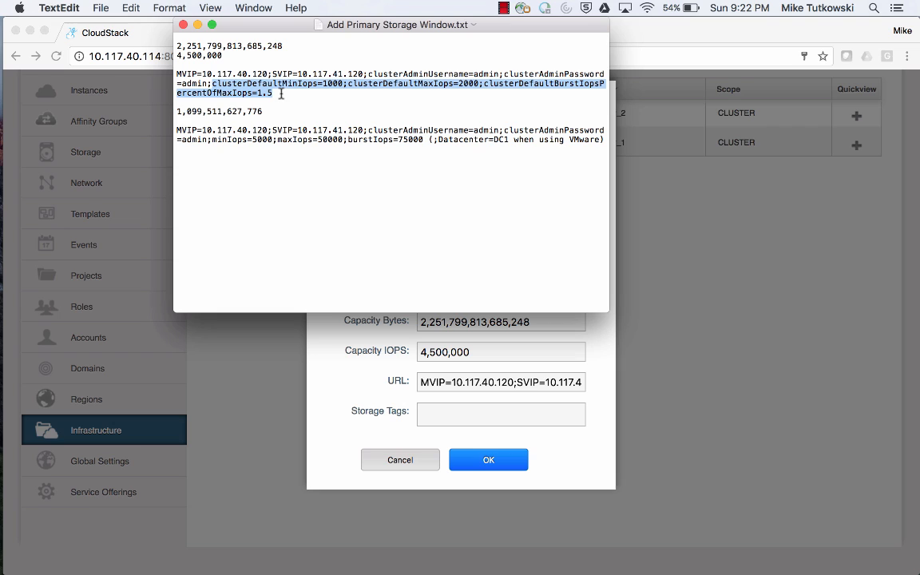
double_click(332, 83)
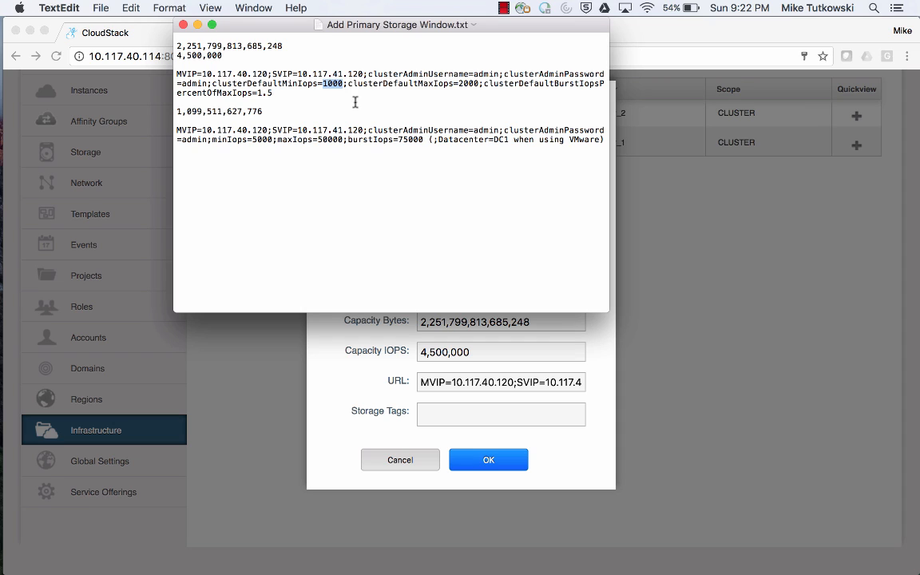
double_click(469, 84)
double_click(265, 93)
left_click_drag(265, 94, 275, 93)
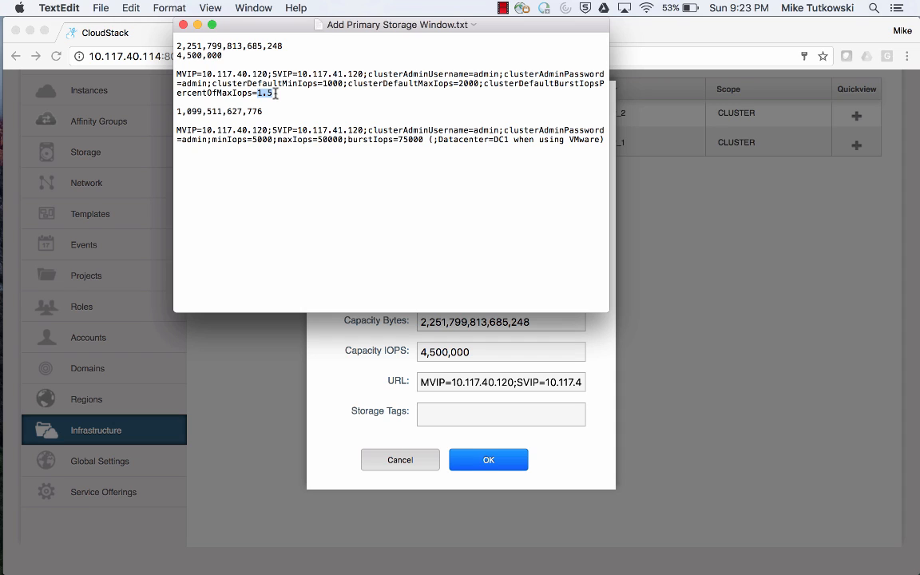
Add the storage tag ST_A and submit the new primary storage.
left_click(183, 26)
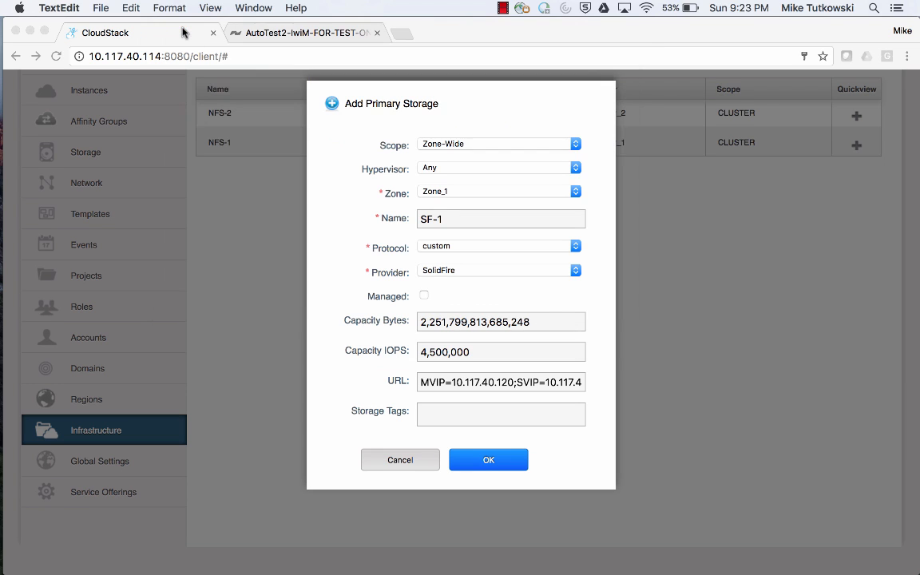
left_click(481, 416)
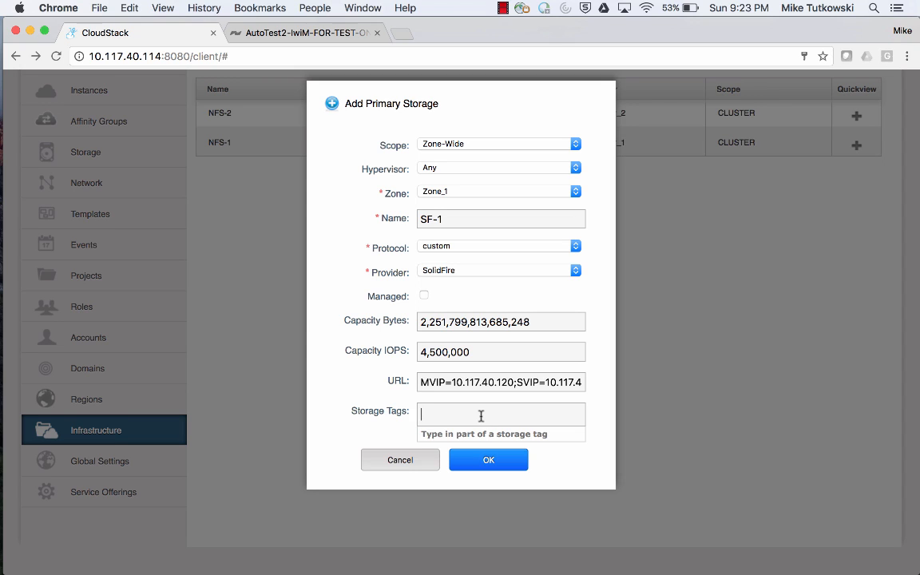
type("S")
key("Down")
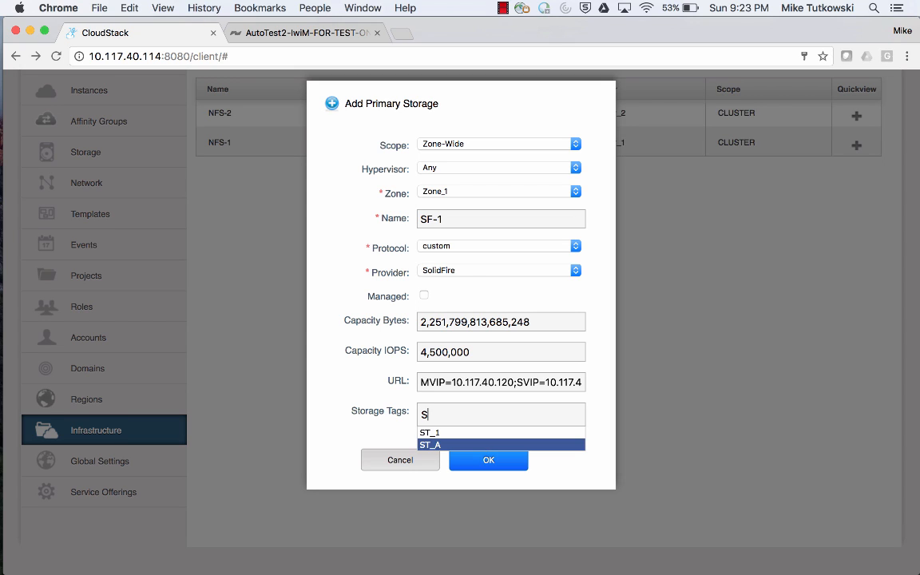
key("Return")
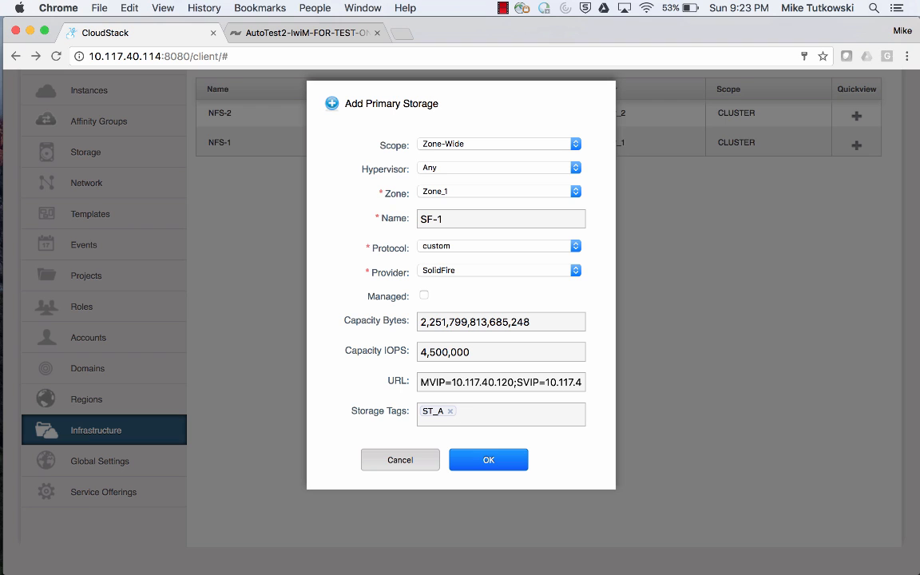
left_click(521, 464)
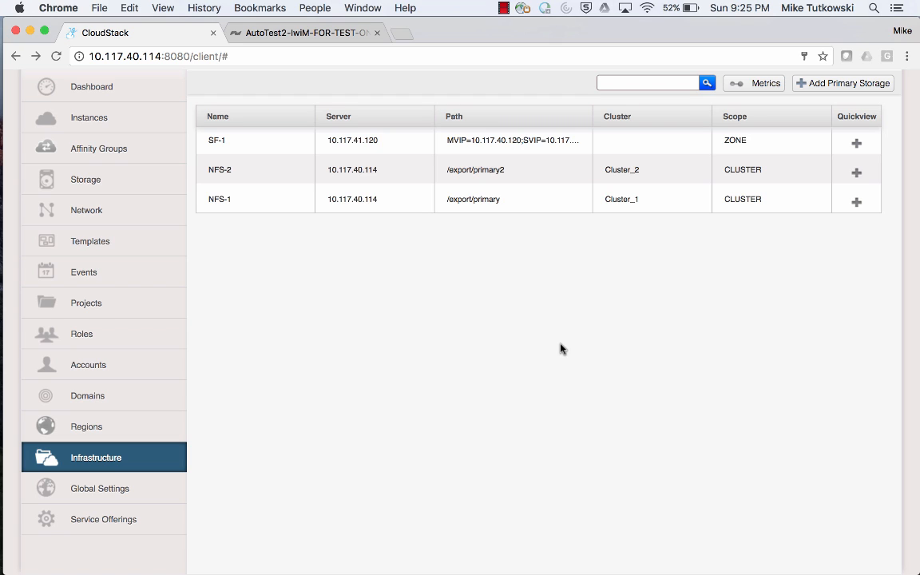
Stop the VM-KVM-1 instance without forcing it.
left_click(408, 165)
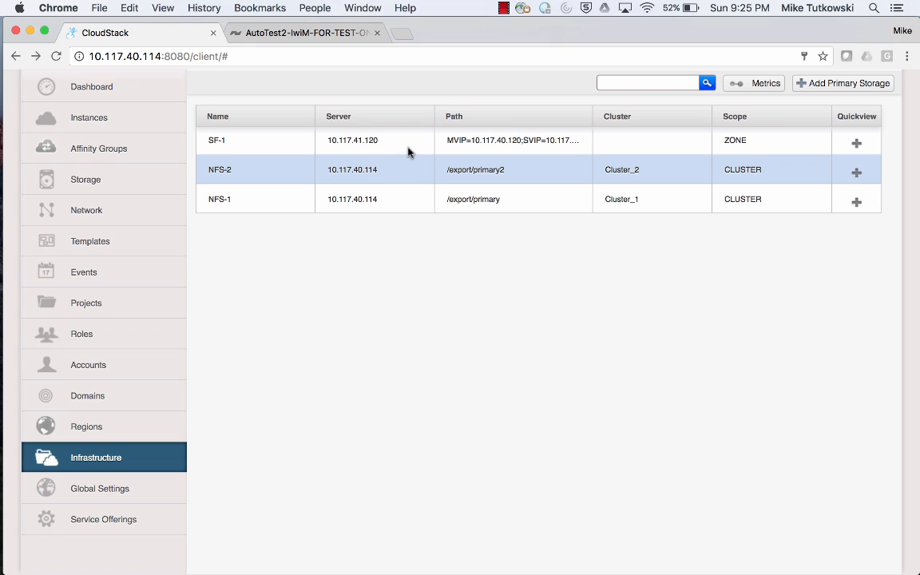
left_click(407, 151)
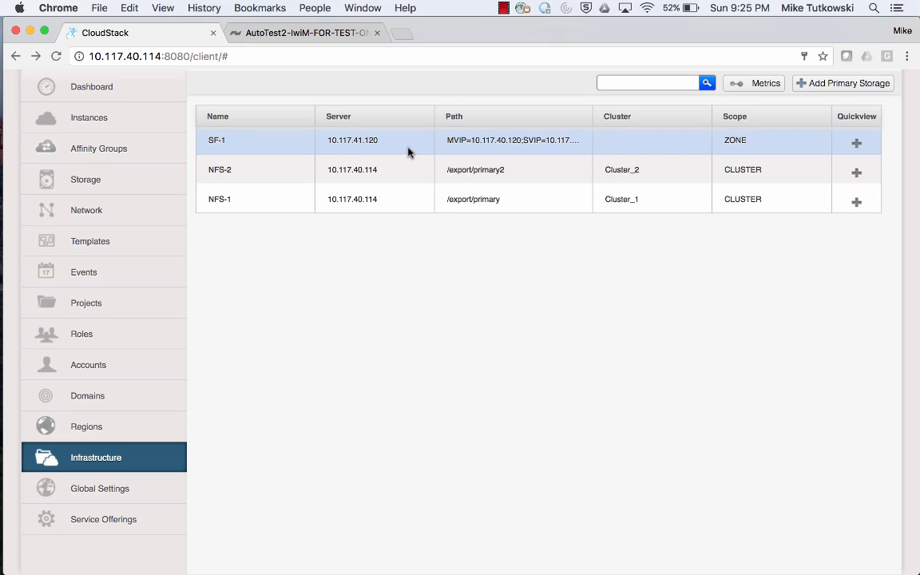
left_click(154, 130)
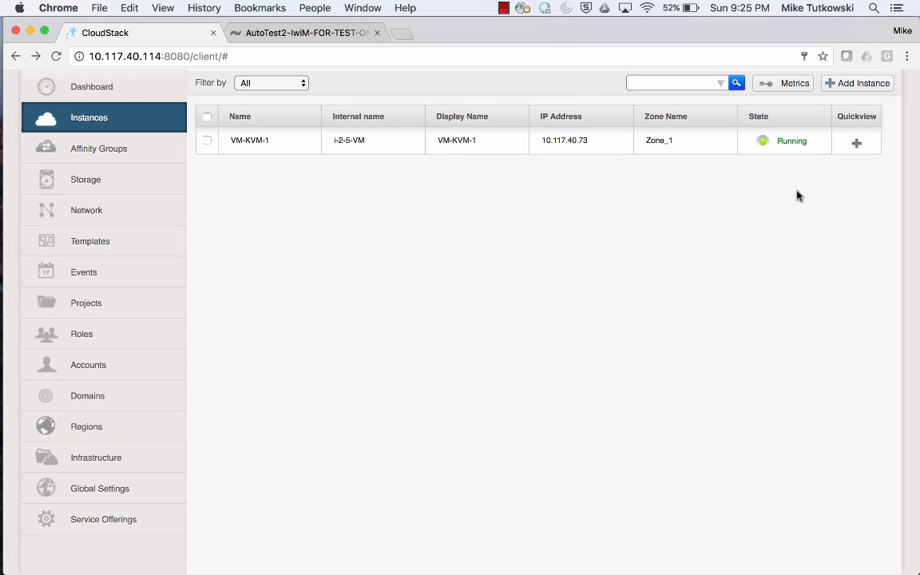
mouse_move(849, 155)
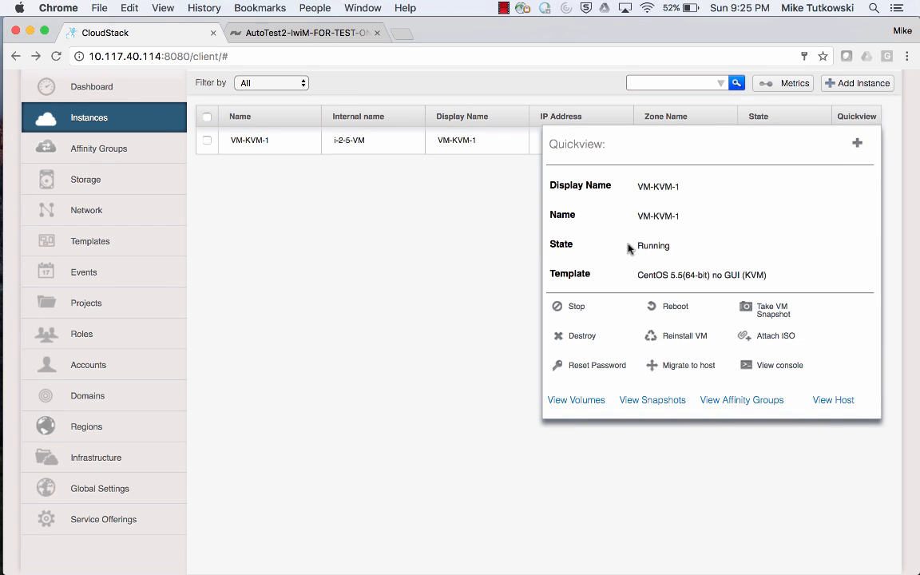
left_click(573, 306)
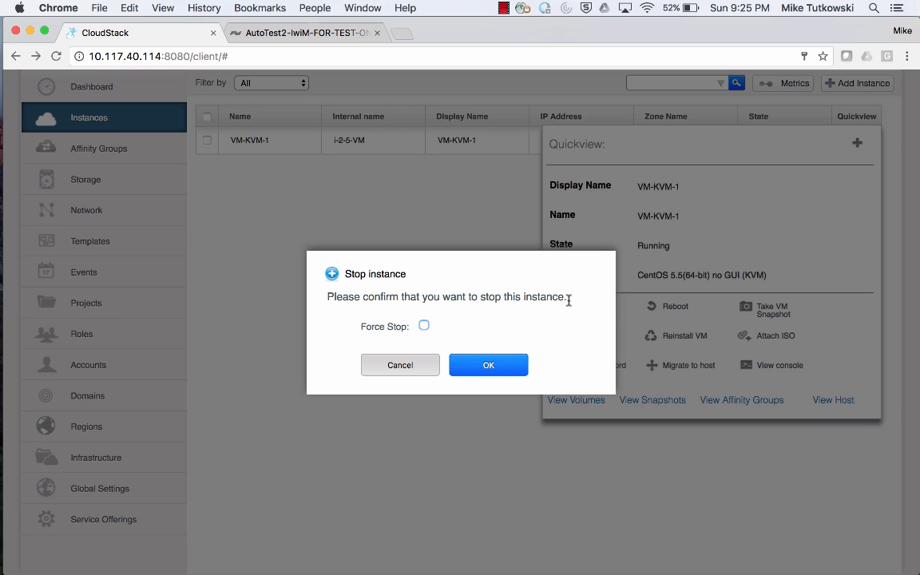
left_click(490, 368)
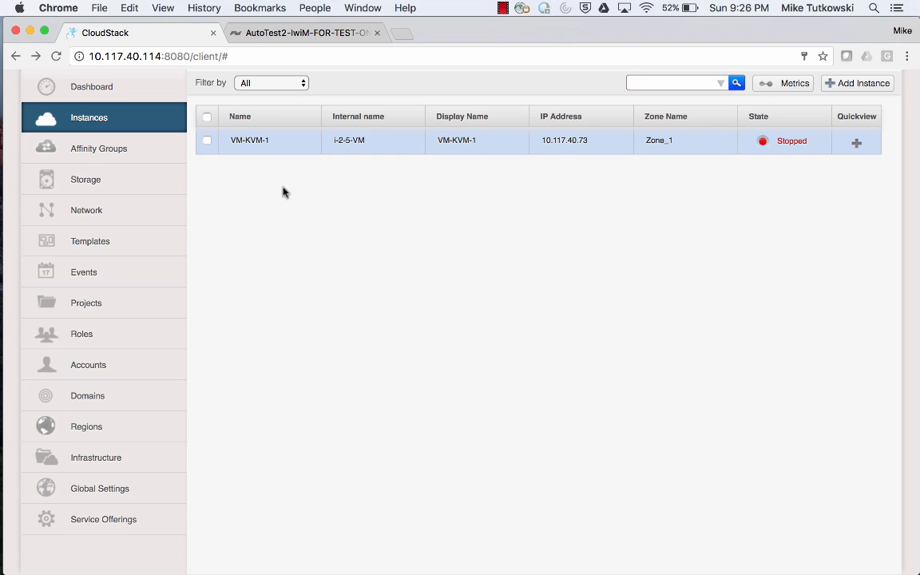
Migrate VM-KVM-1's ROOT-5 volume to the SF-1 storage pool.
left_click(250, 140)
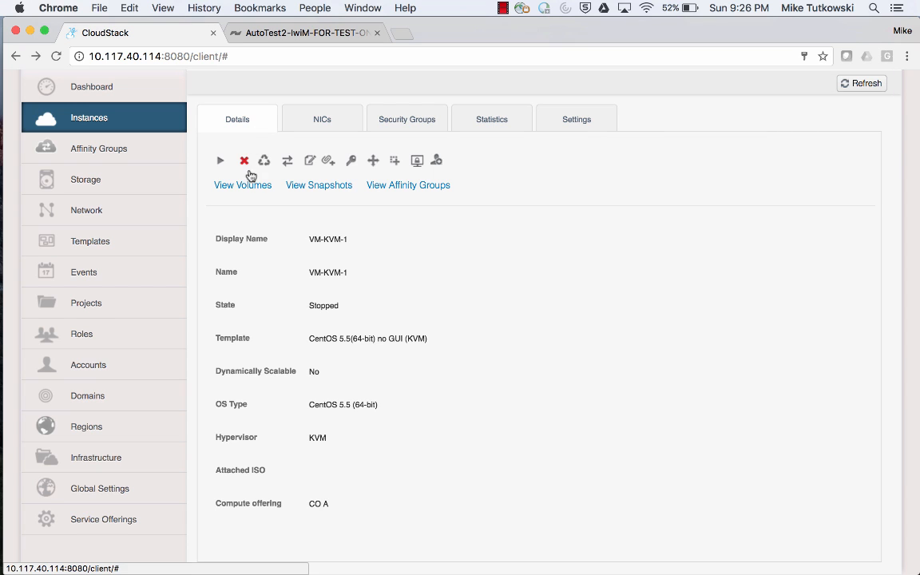
left_click(248, 187)
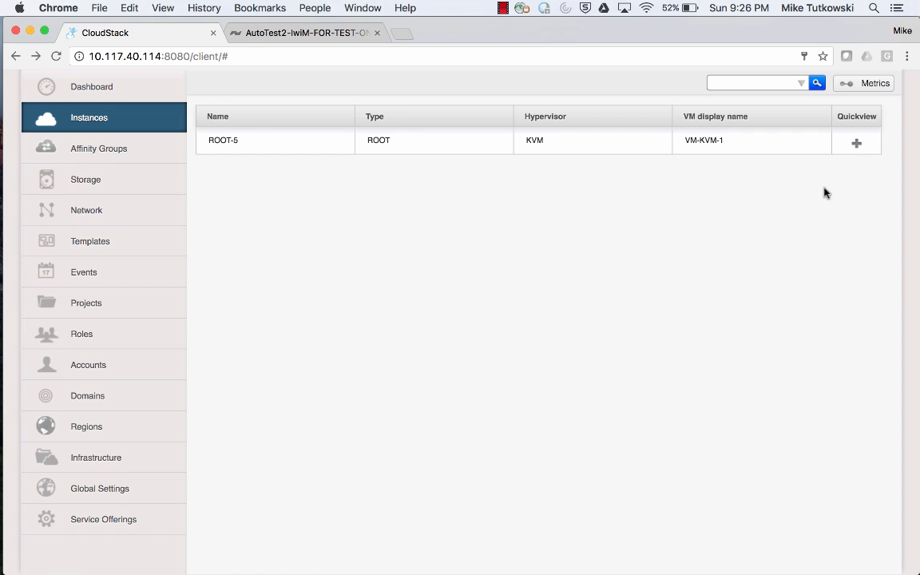
mouse_move(853, 154)
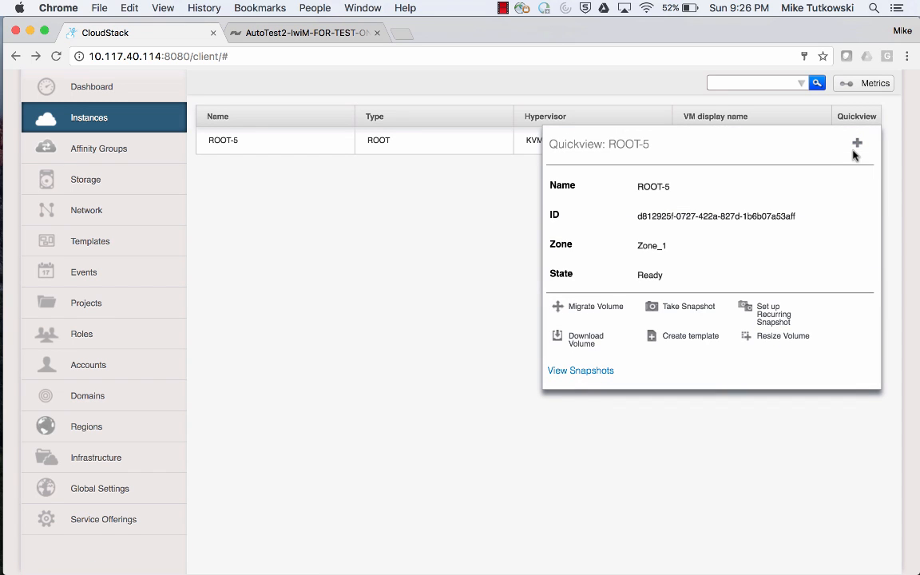
left_click(607, 307)
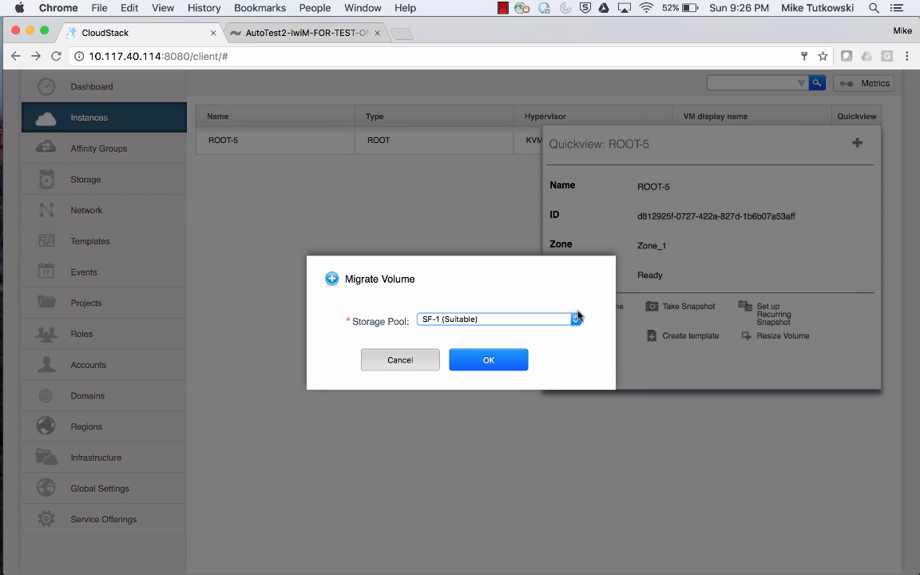
left_click(558, 325)
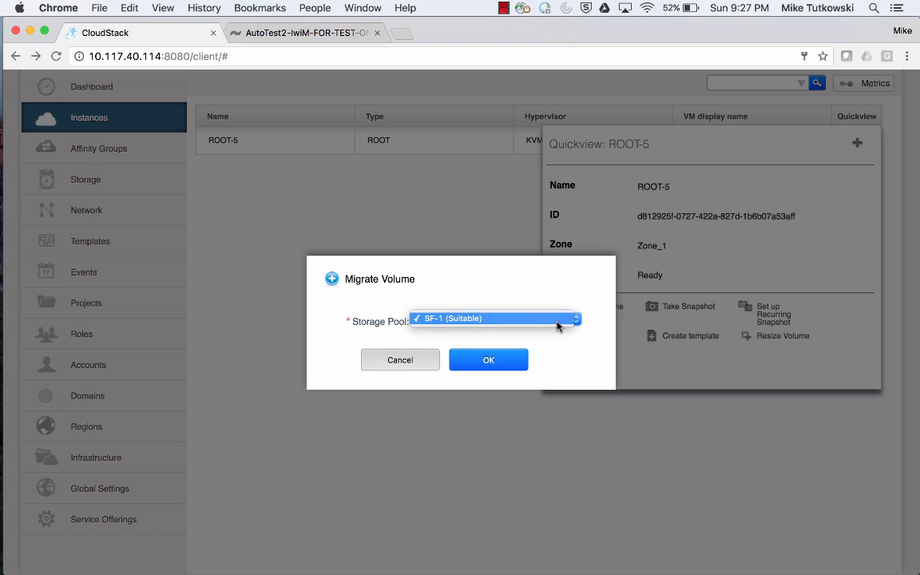
left_click(557, 335)
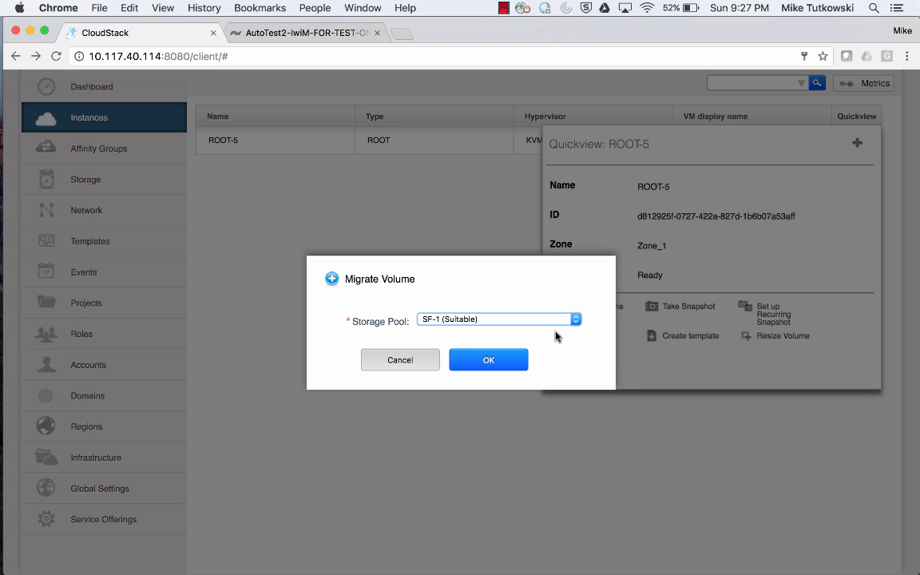
left_click(489, 360)
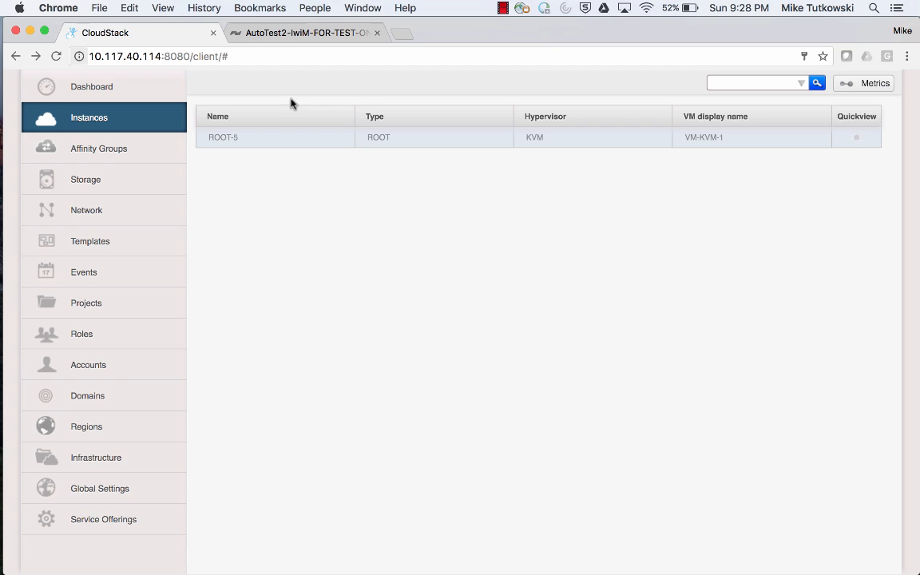
Review the volumes and access groups on the SolidFire cluster's management page.
left_click(290, 40)
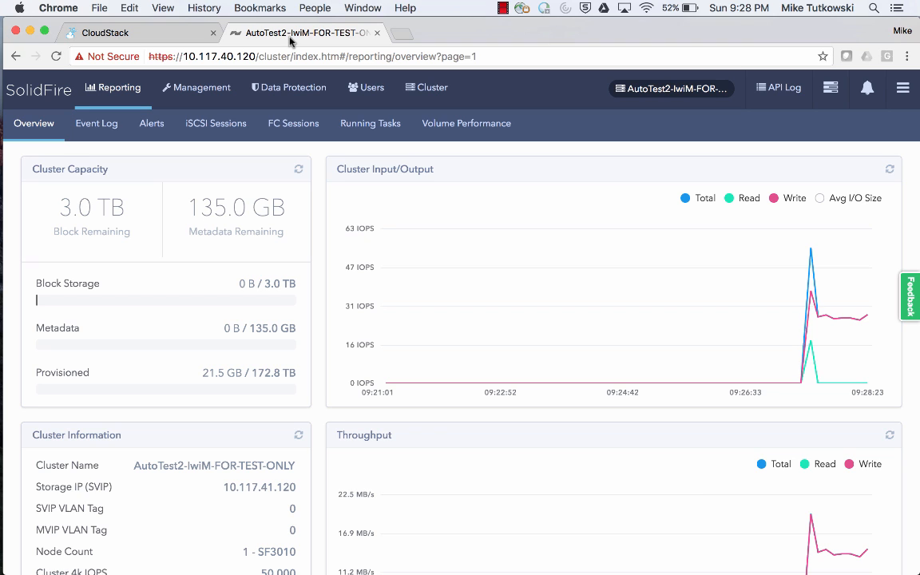
left_click(215, 94)
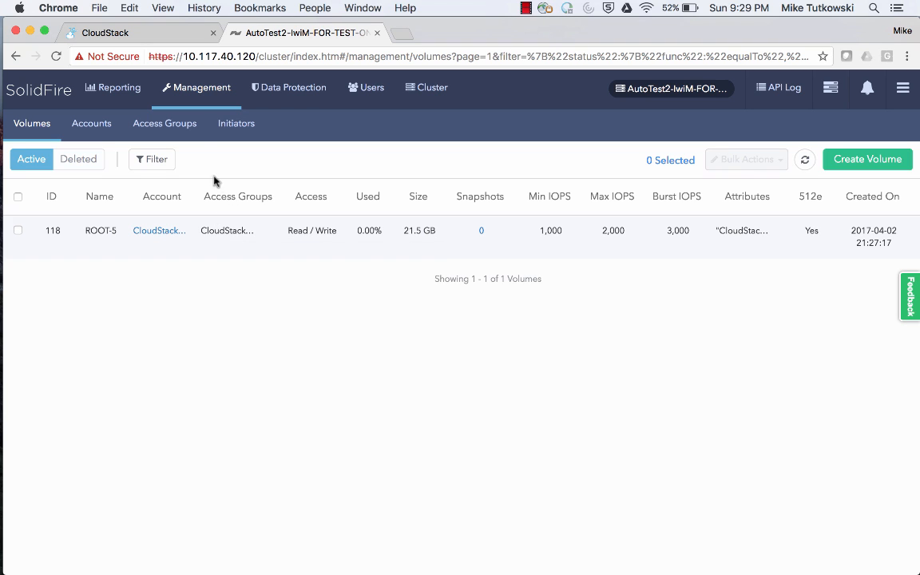
left_click(183, 130)
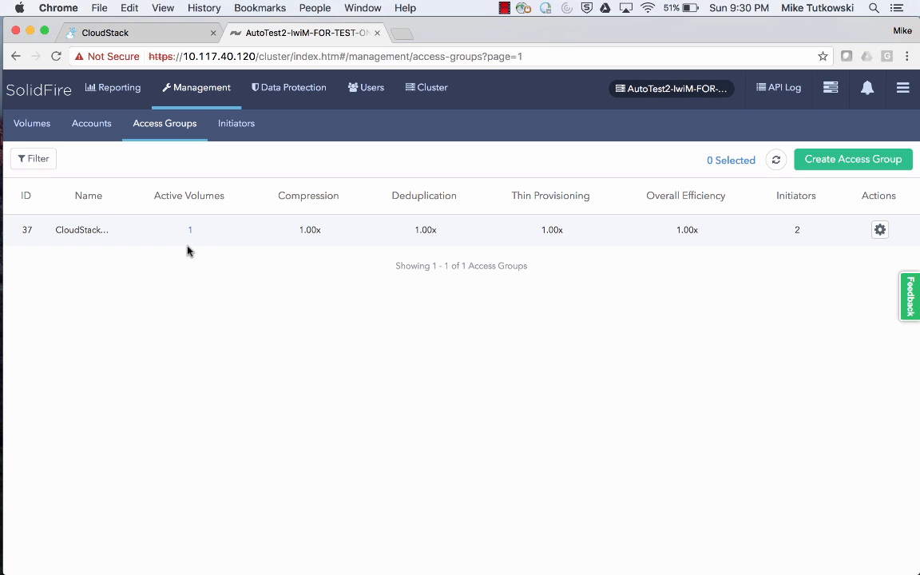
Open the details of the ROOT-5 volume on the SolidFire cluster.
left_click(45, 133)
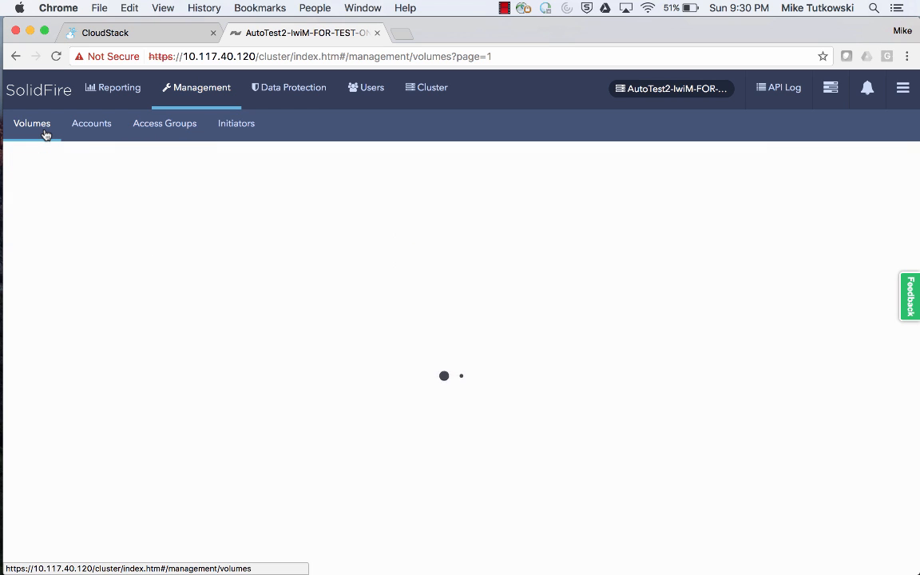
scroll(683, 242, "right", 1)
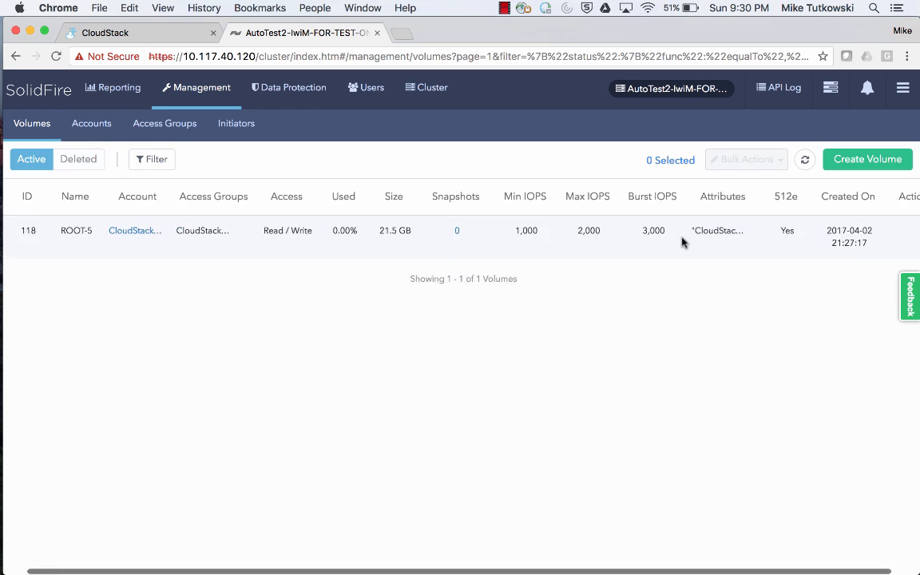
scroll(682, 242, "right", 1)
left_click(889, 231)
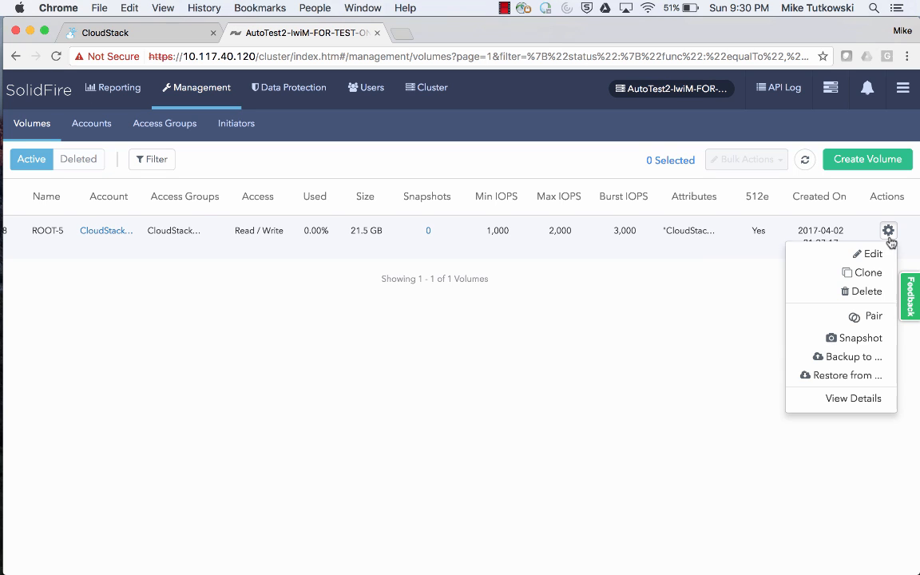
left_click(852, 453)
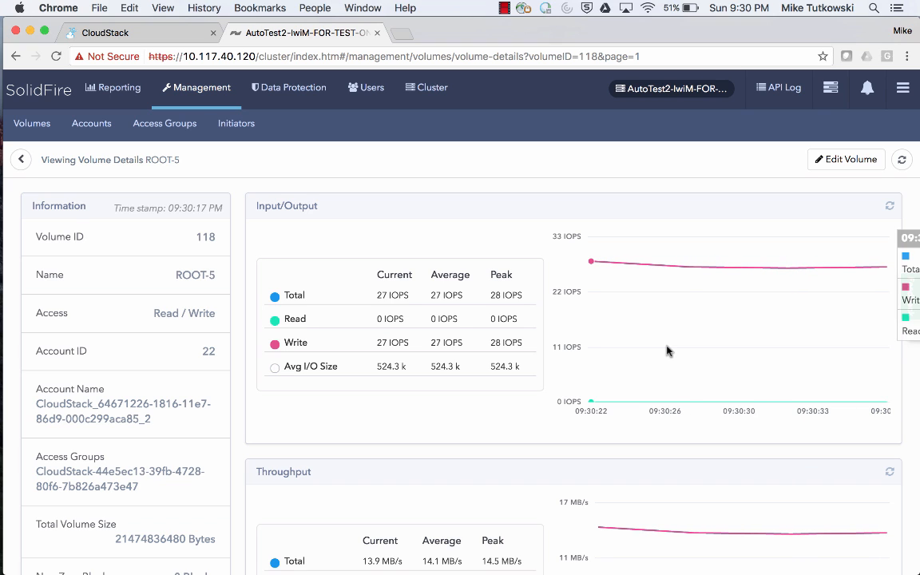
Review the ROOT-5 volume's size and IOPS in the SolidFire volume list, then open its details.
left_click(33, 131)
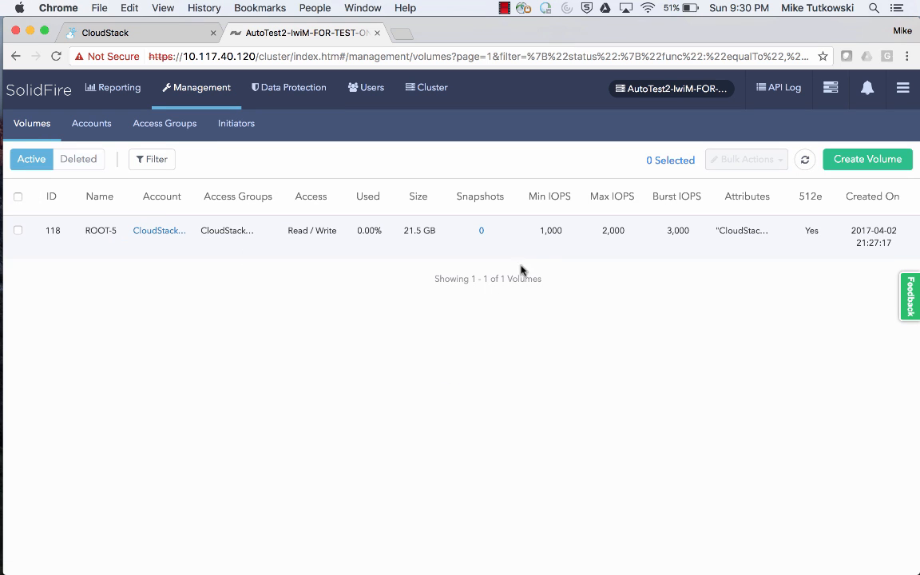
left_click_drag(541, 232, 562, 230)
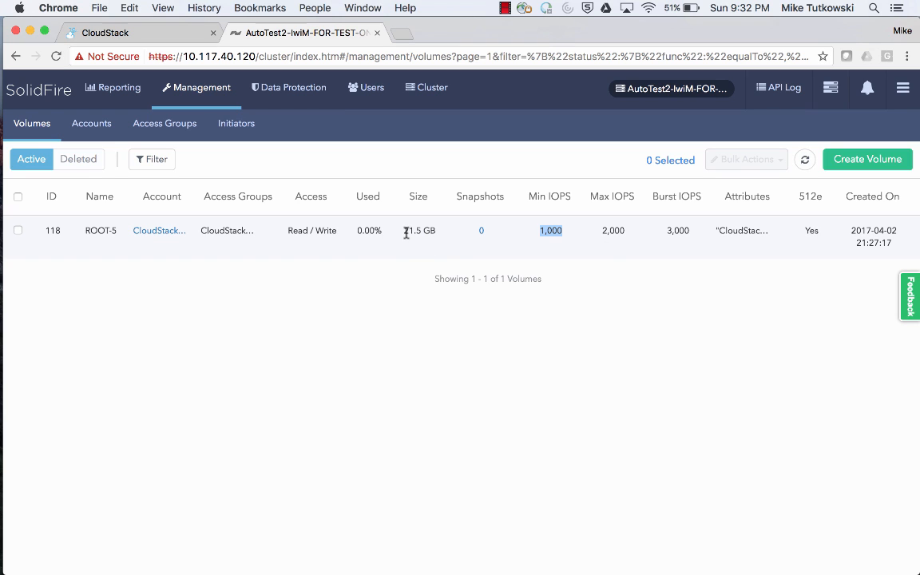
left_click_drag(405, 233, 436, 231)
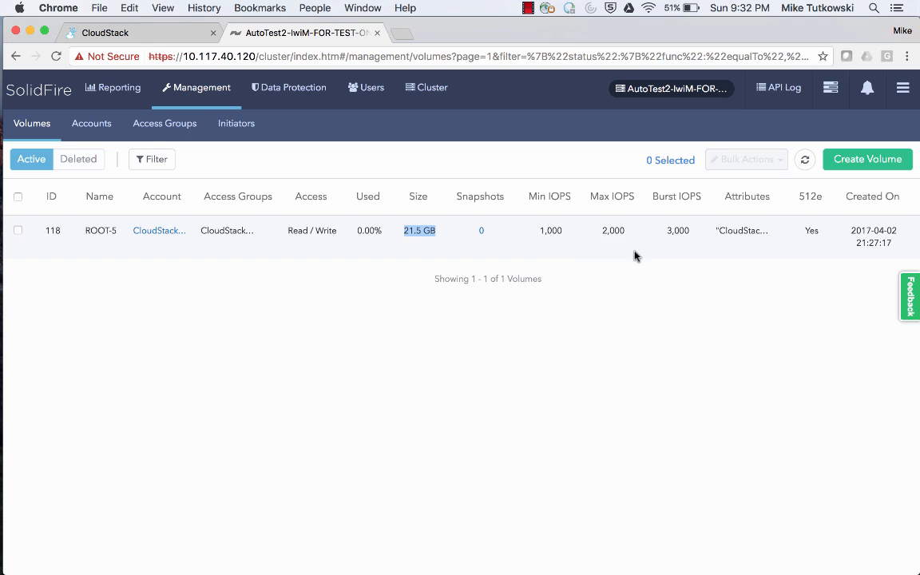
scroll(623, 254, "right", 3)
left_click(888, 230)
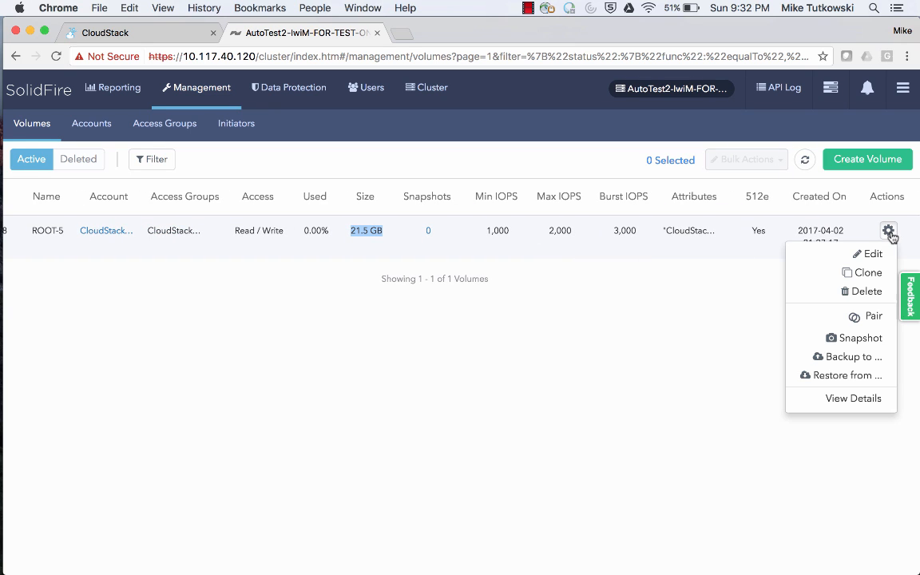
left_click(850, 398)
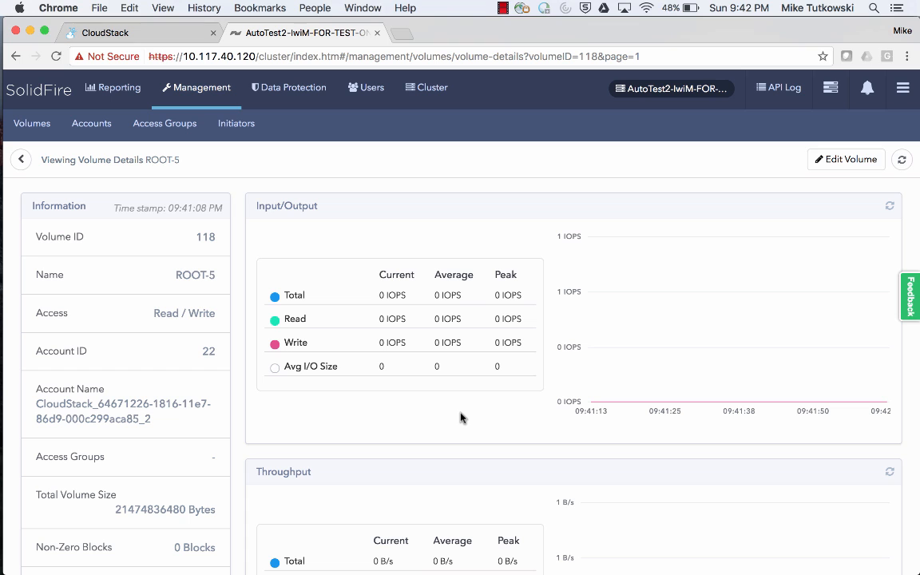
Check which primary storage holds VM-KVM-1's ROOT-5 volume in CloudStack's volume details.
left_click(133, 35)
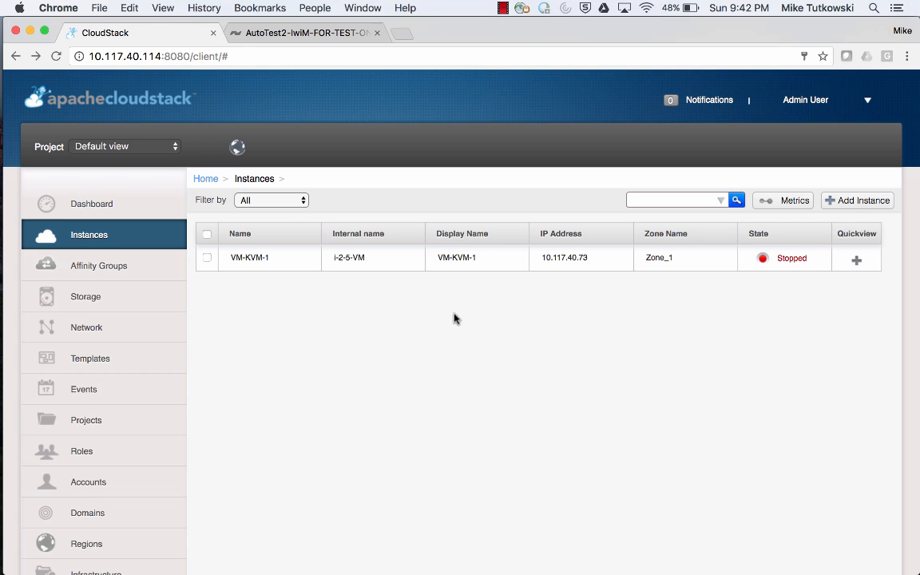
left_click(252, 260)
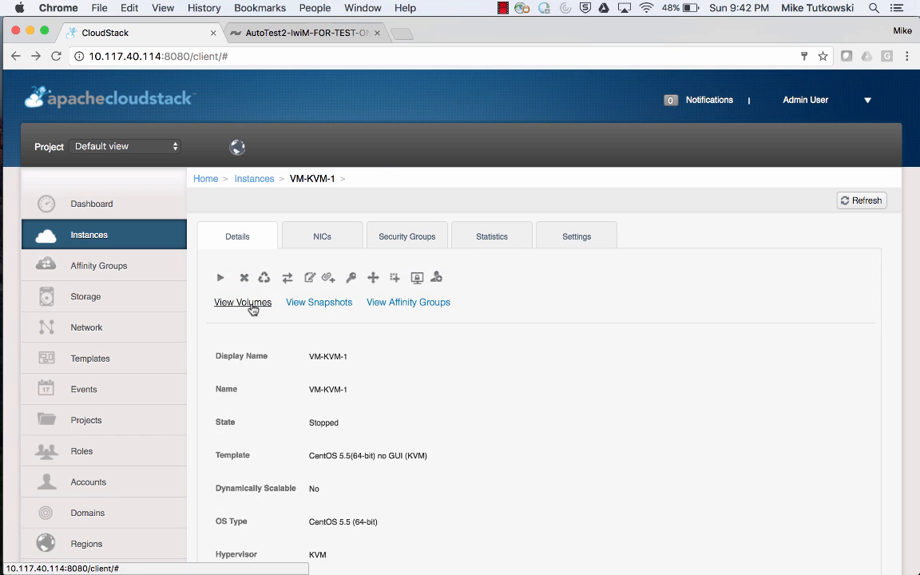
left_click(249, 303)
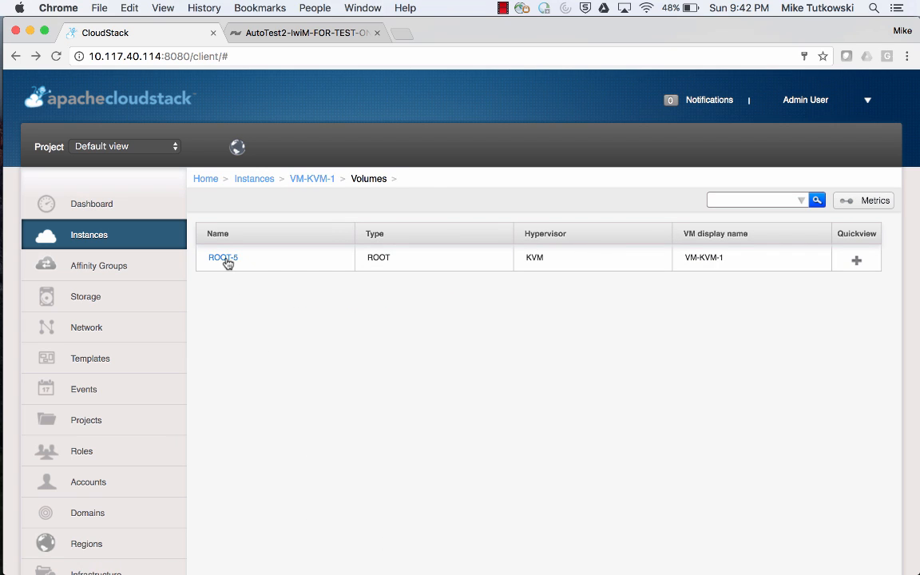
left_click(226, 259)
scroll(345, 441, "down", 5)
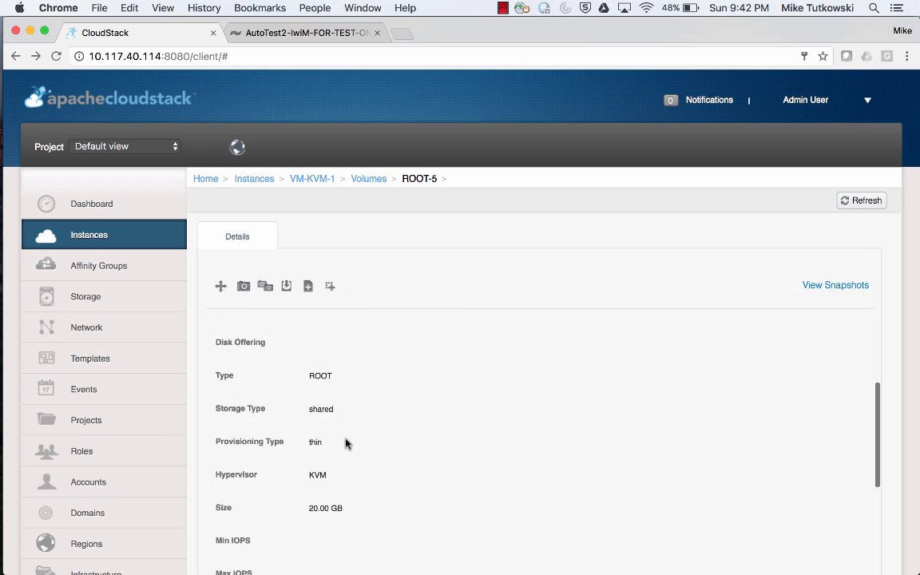
scroll(345, 441, "down", 3)
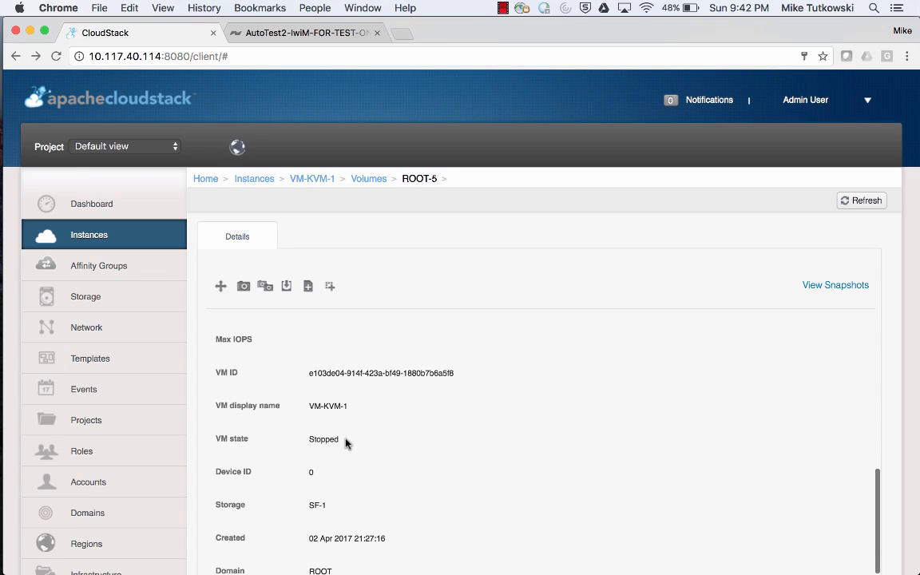
left_click_drag(335, 509, 312, 509)
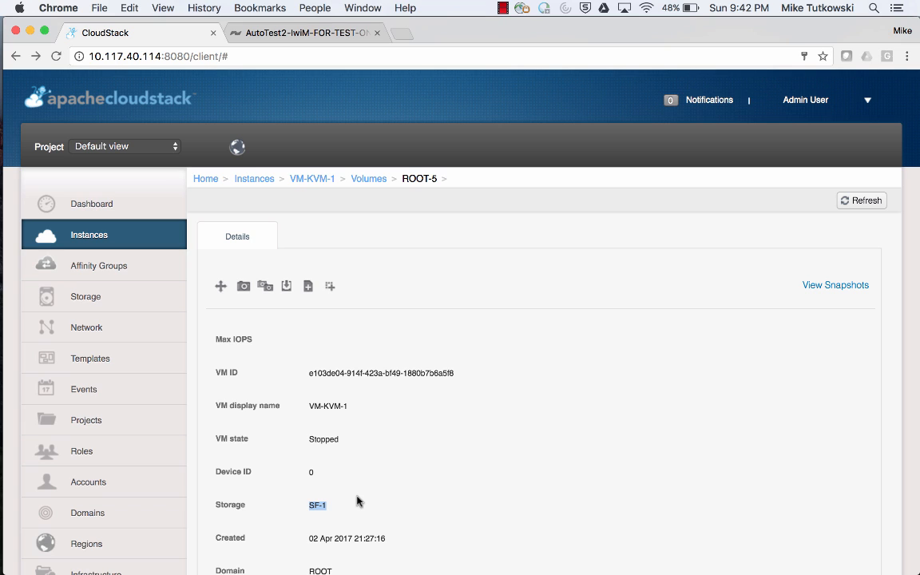
Start the VM-KVM-1 instance on the default host.
left_click(138, 243)
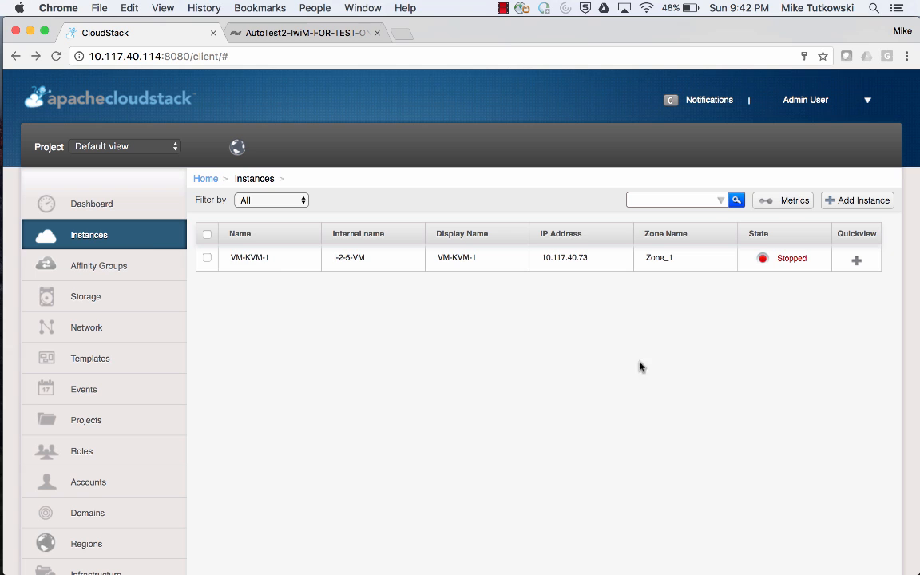
mouse_move(856, 260)
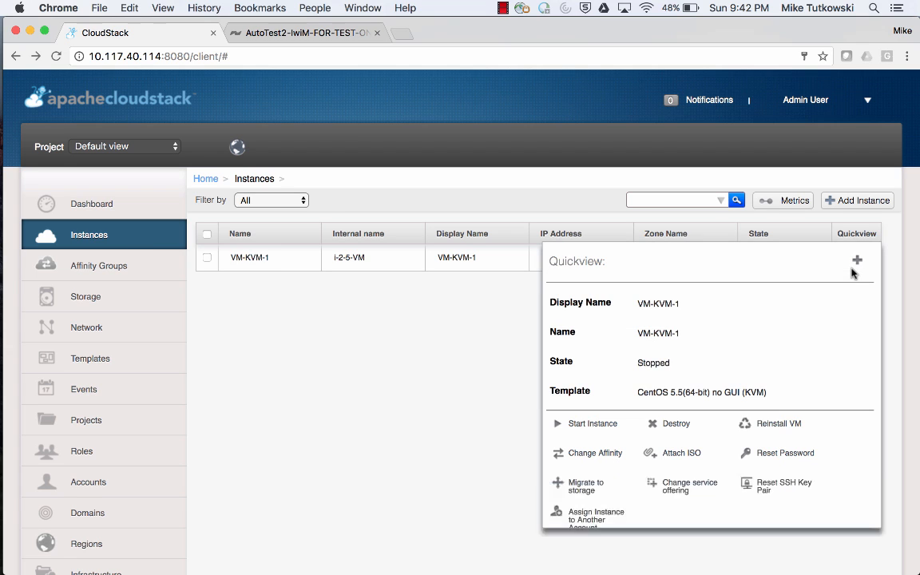
left_click(582, 425)
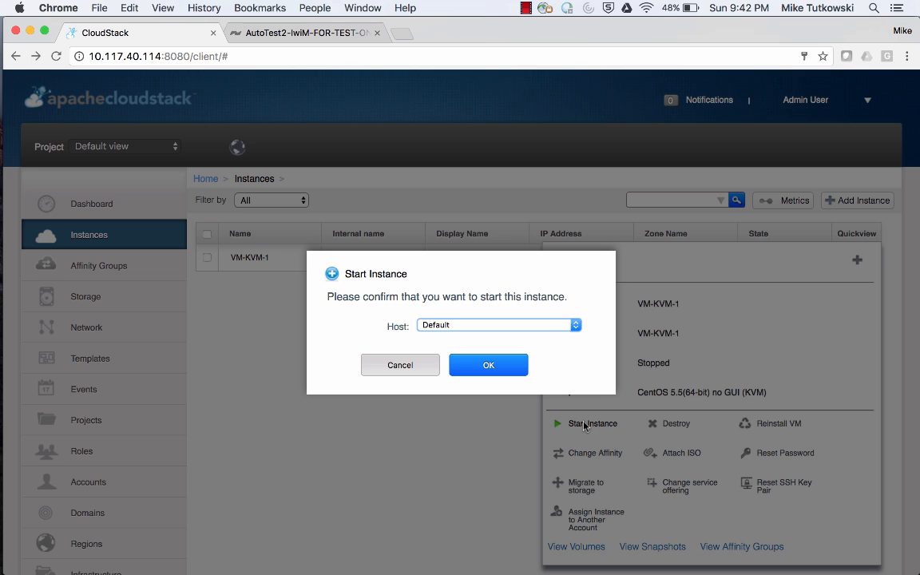
left_click(501, 369)
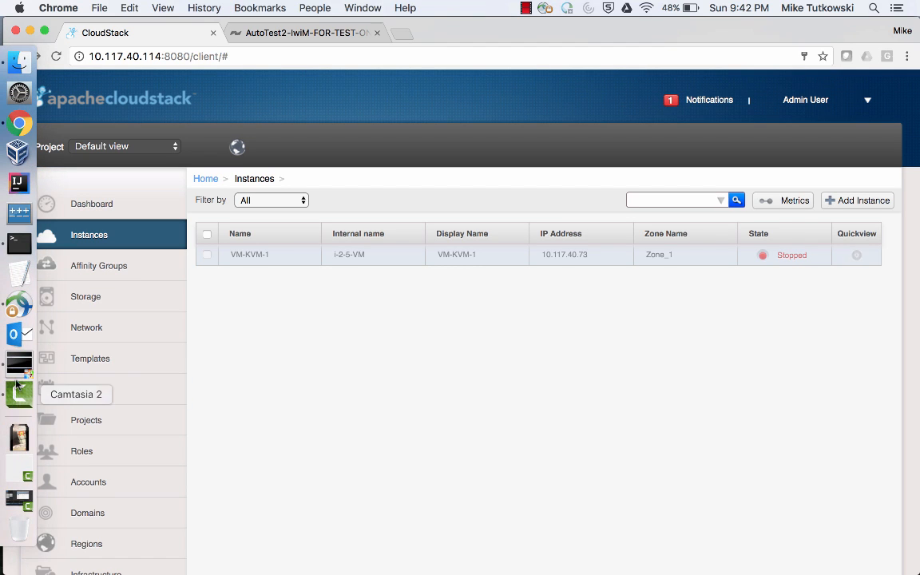
Switch to VirtualBox, open the KVM host machine, and unlock its session with the account password.
left_click(21, 373)
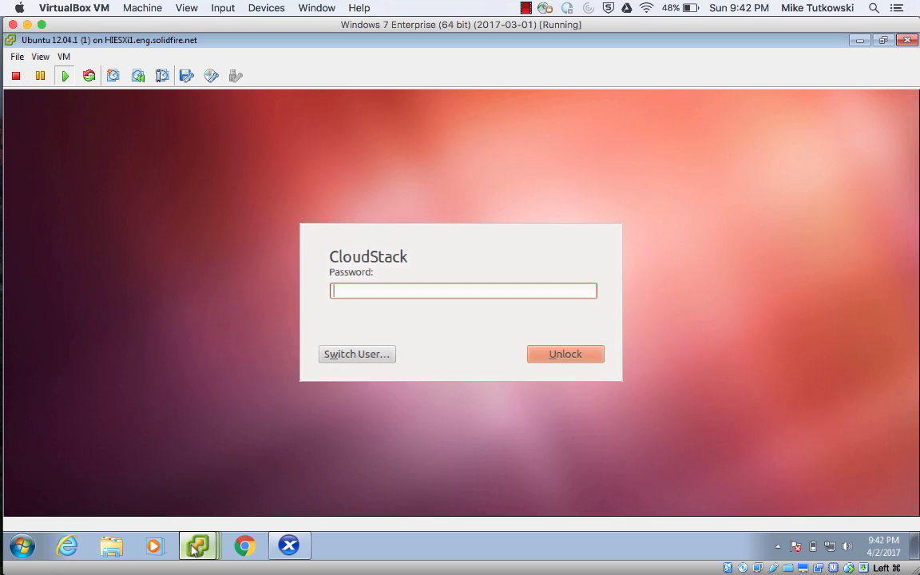
mouse_move(194, 550)
left_click(199, 465)
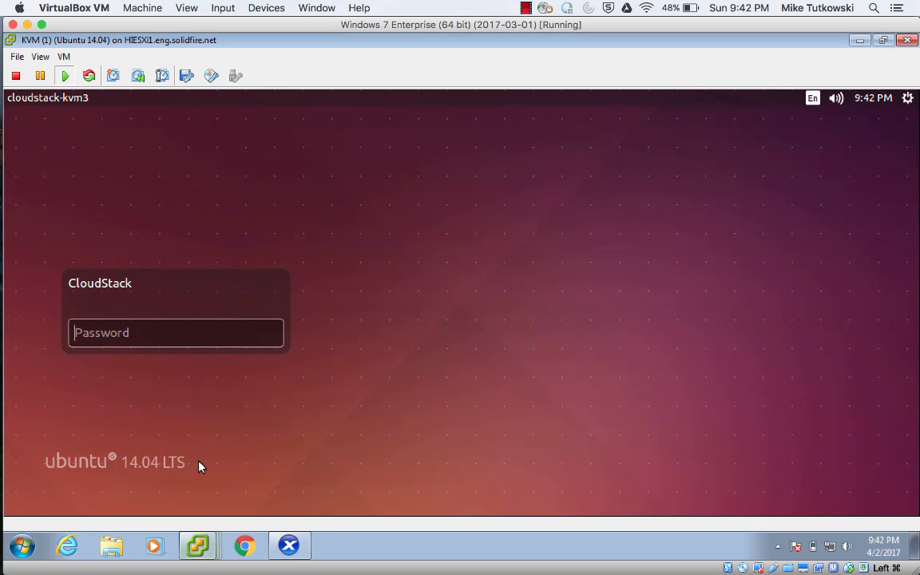
type("***")
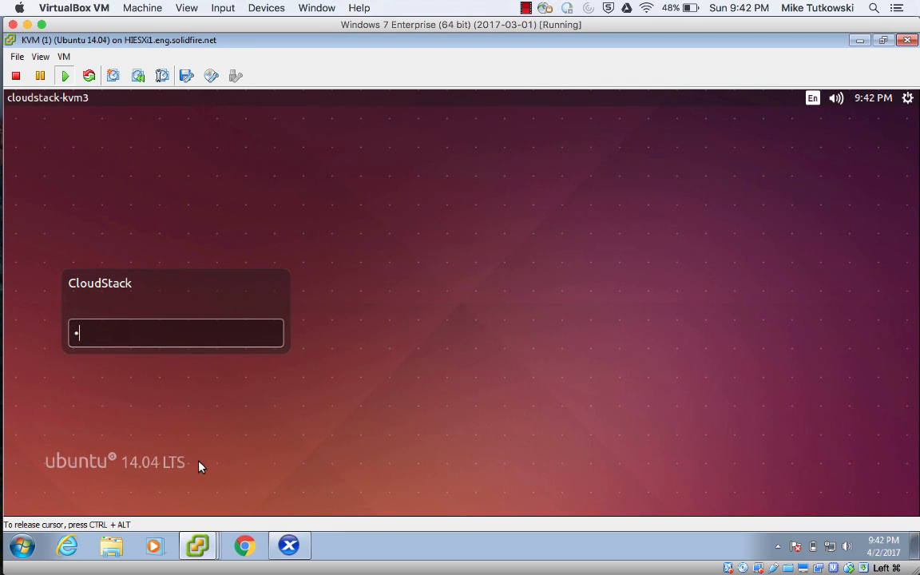
type("*******")
key("Return")
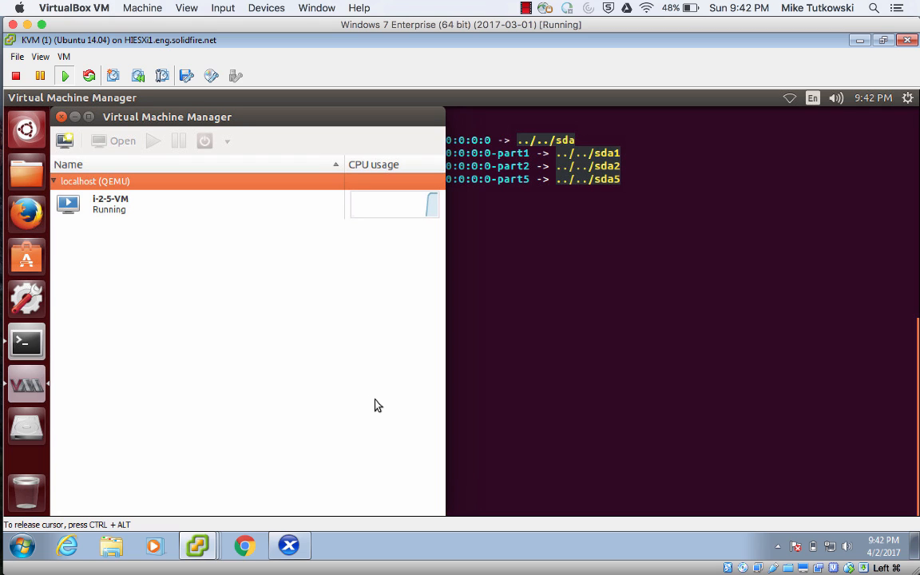
Rerun the ls -l listing of /dev/disk/by-path in the KVM host's terminal and inspect the new iSCSI entries.
left_click(519, 384)
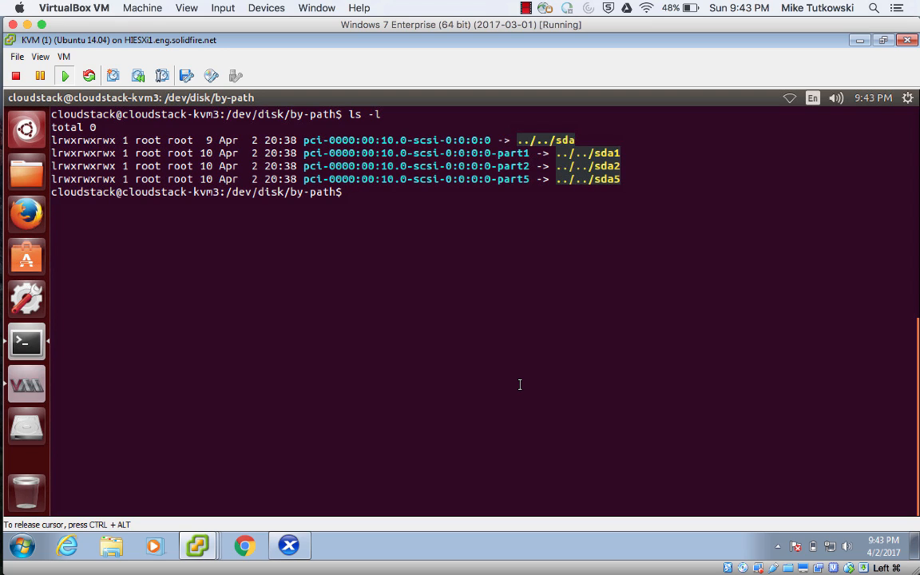
key("Up")
key("Up")
key("Down")
key("Return")
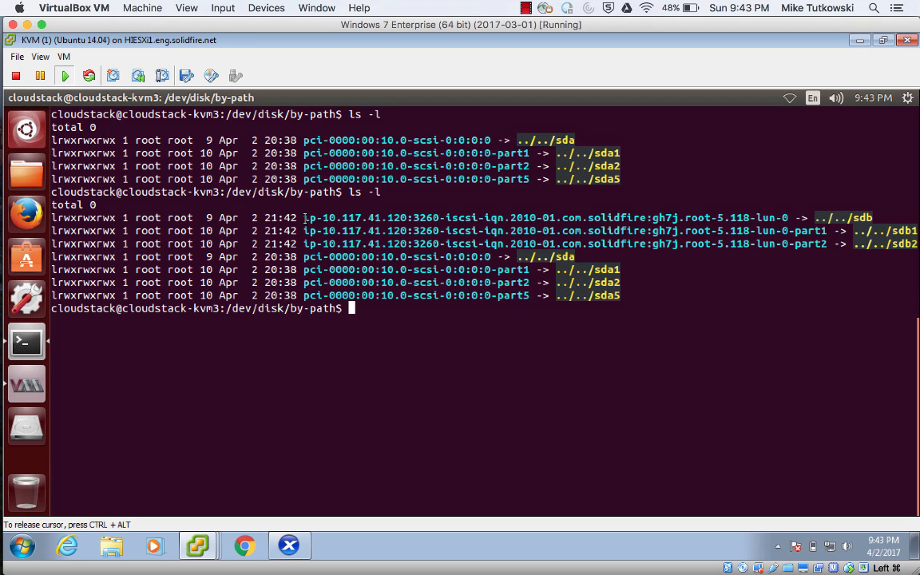
left_click_drag(306, 218, 320, 244)
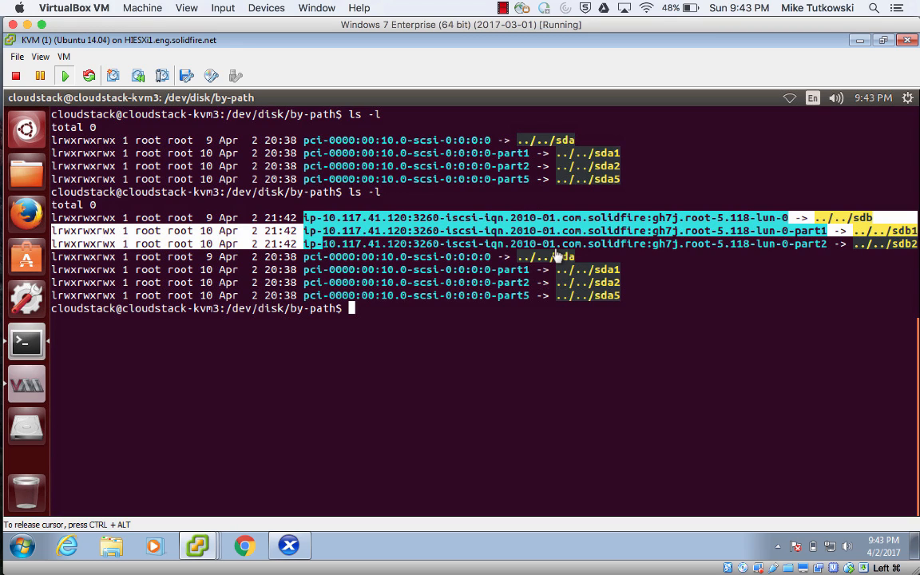
Return to CloudStack and open the console of the running VM-KVM-1 instance.
mouse_move(18, 150)
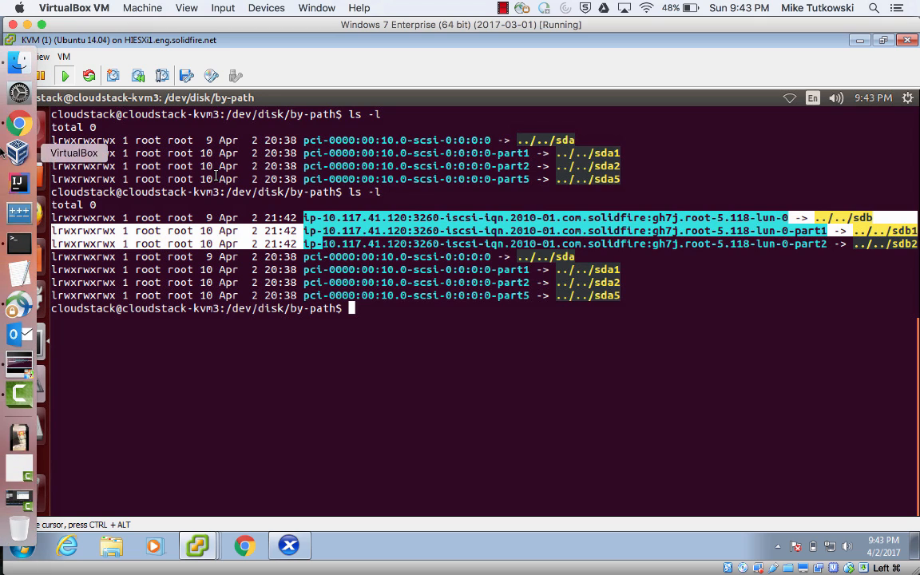
left_click(18, 128)
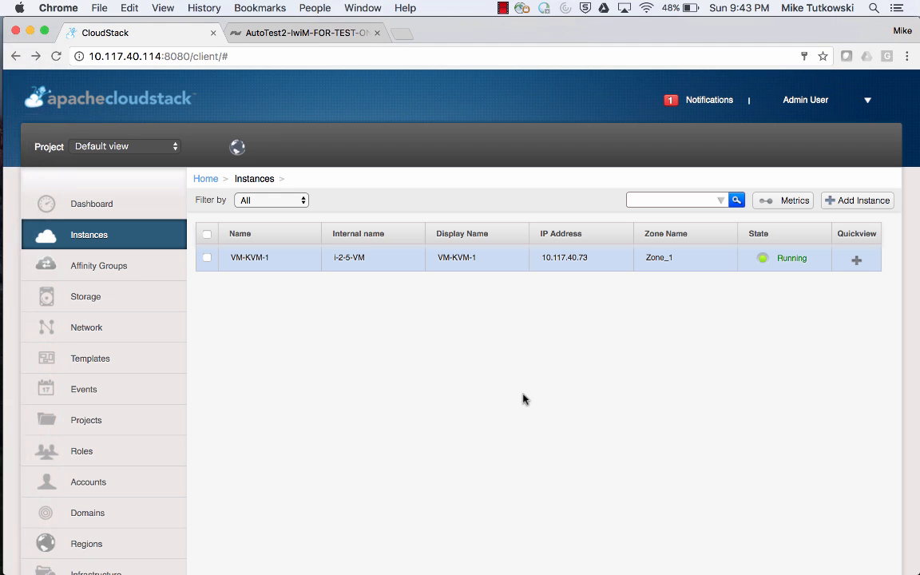
mouse_move(856, 267)
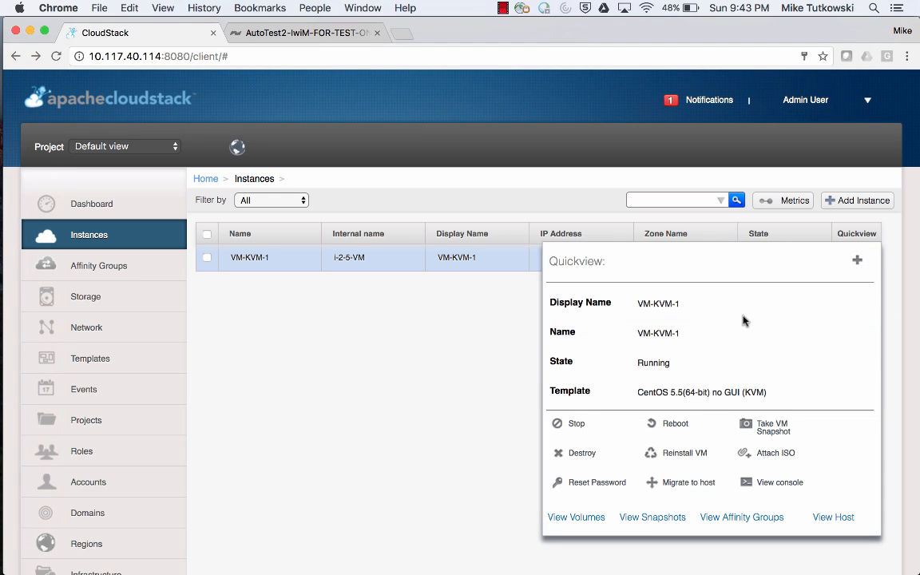
left_click(764, 482)
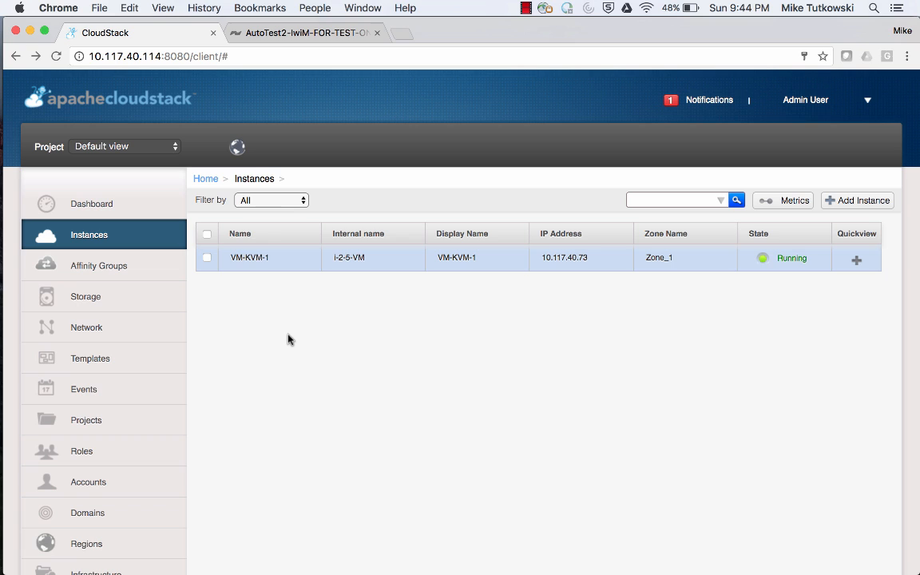
Open VM-KVM-1's ROOT-5 volume details in CloudStack and review its properties.
left_click(256, 266)
left_click(249, 300)
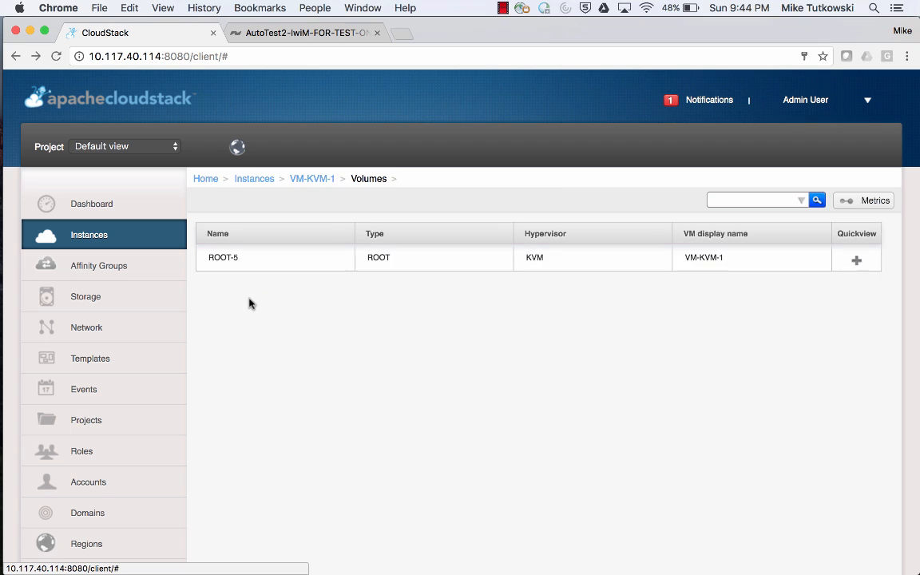
left_click(225, 261)
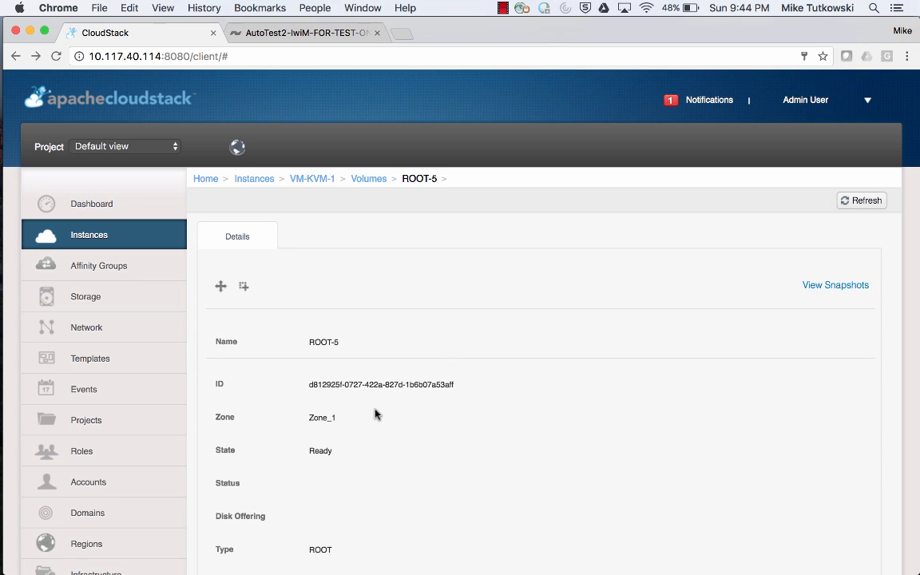
scroll(376, 413, "down", 5)
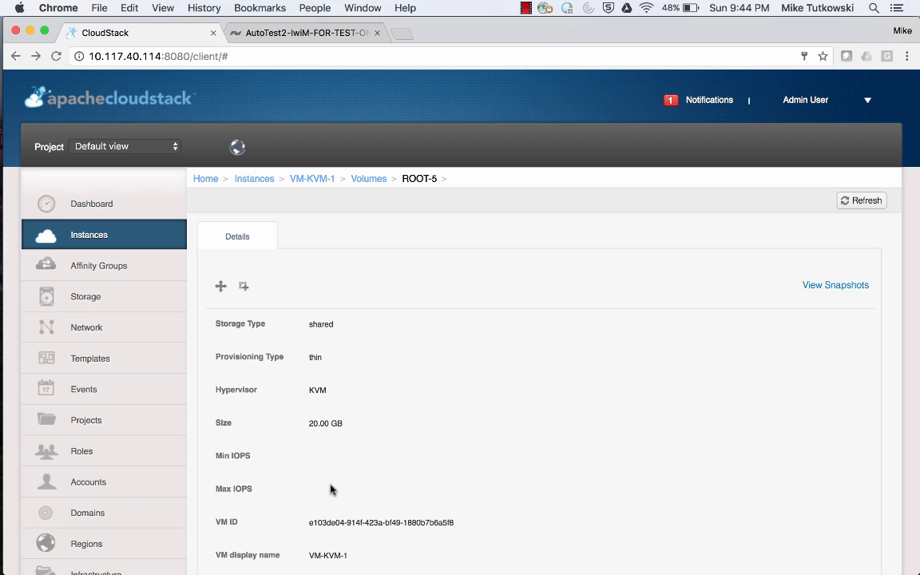
Review the ROOT-5 volume's Min, Max and Burst IOPS in the SolidFire volume list.
left_click(296, 41)
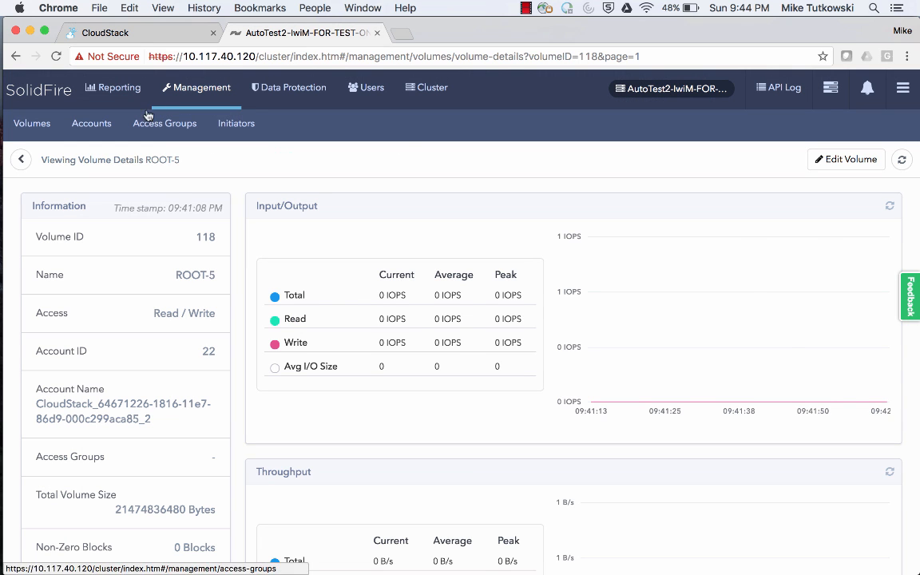
left_click(42, 130)
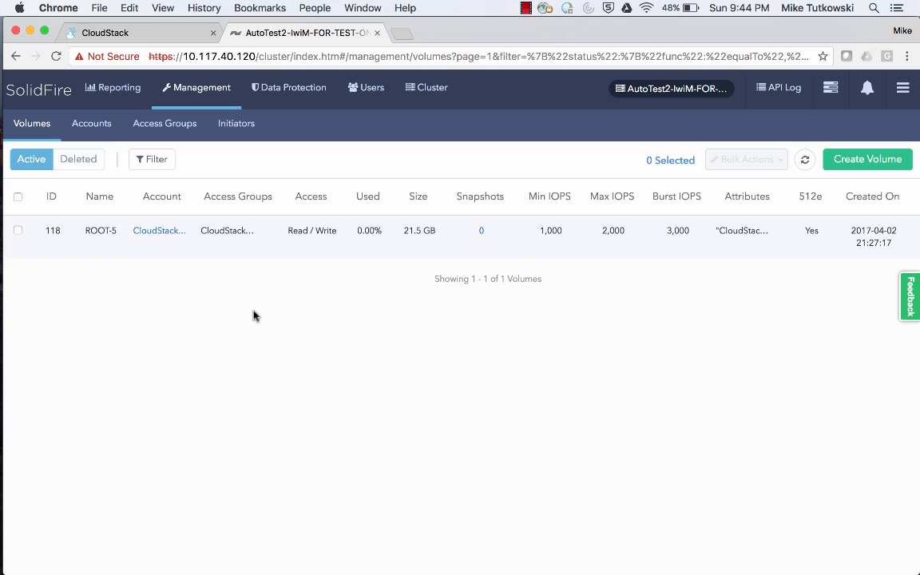
double_click(543, 235)
double_click(608, 231)
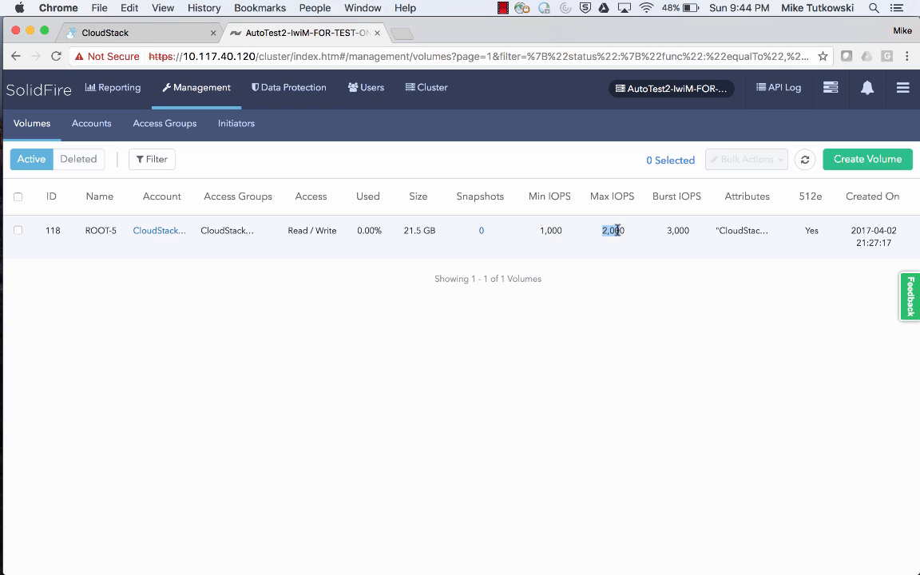
left_click_drag(667, 231, 674, 233)
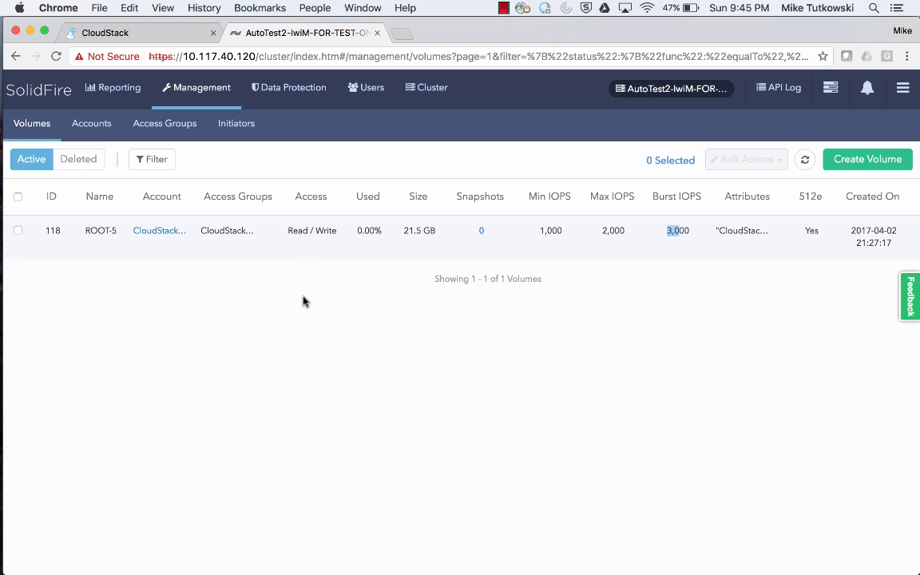
Switch to the local terminal and try to run cloudmonkey resizeVolume with miniops=200 and maxiops=400.
mouse_move(5, 295)
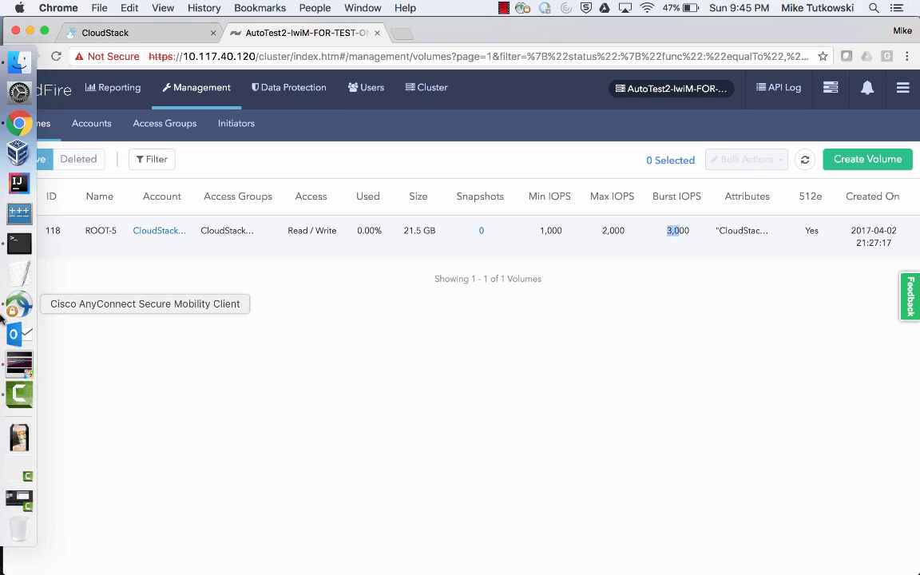
left_click(19, 244)
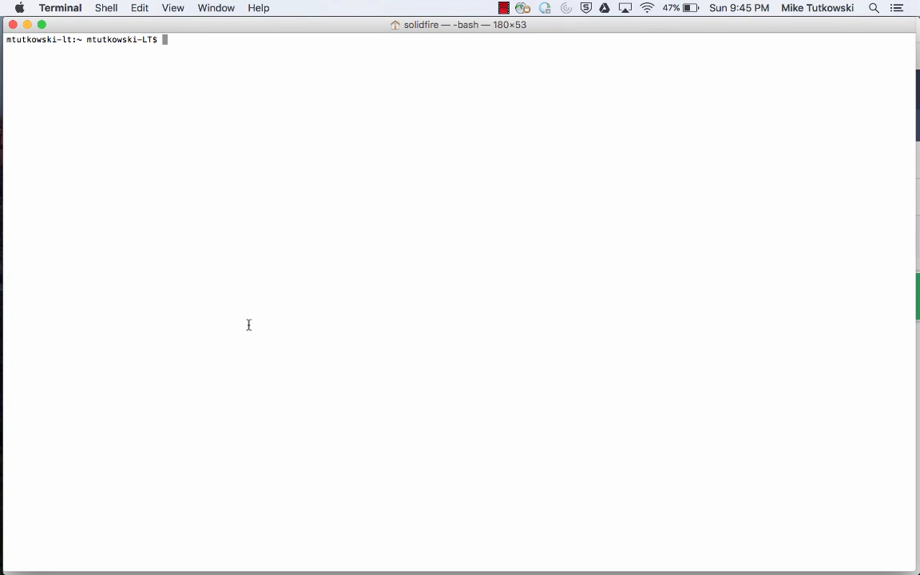
type("cloudmonkey resize")
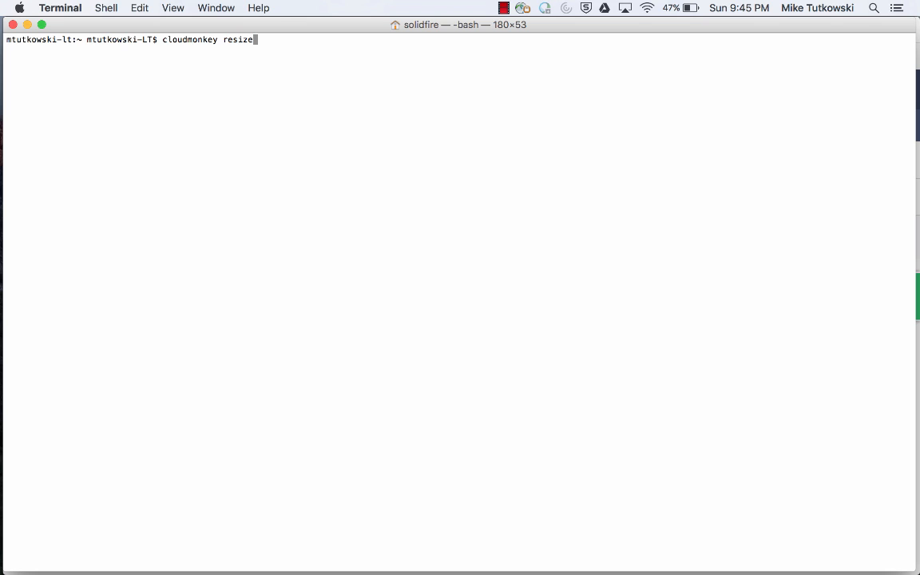
type("Volume miniops=200 ")
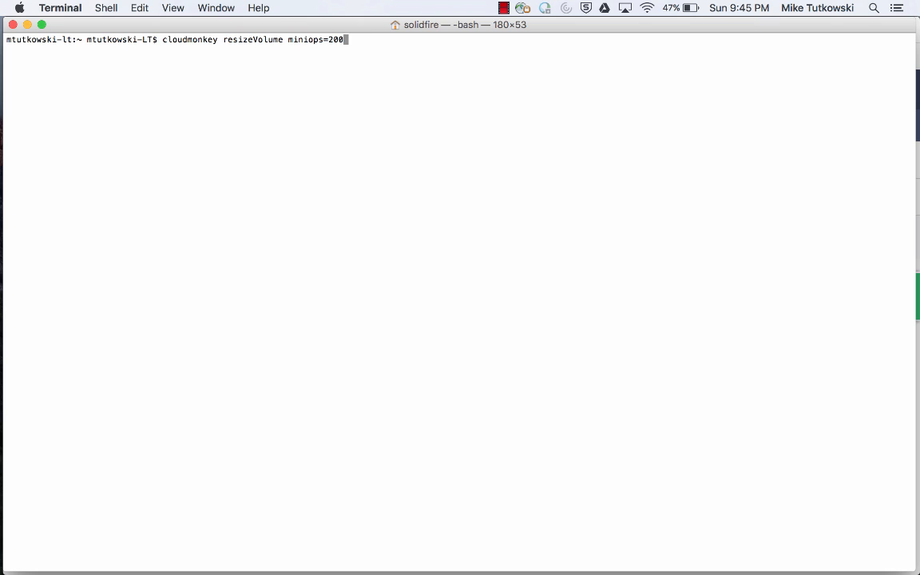
type("maxiops=400")
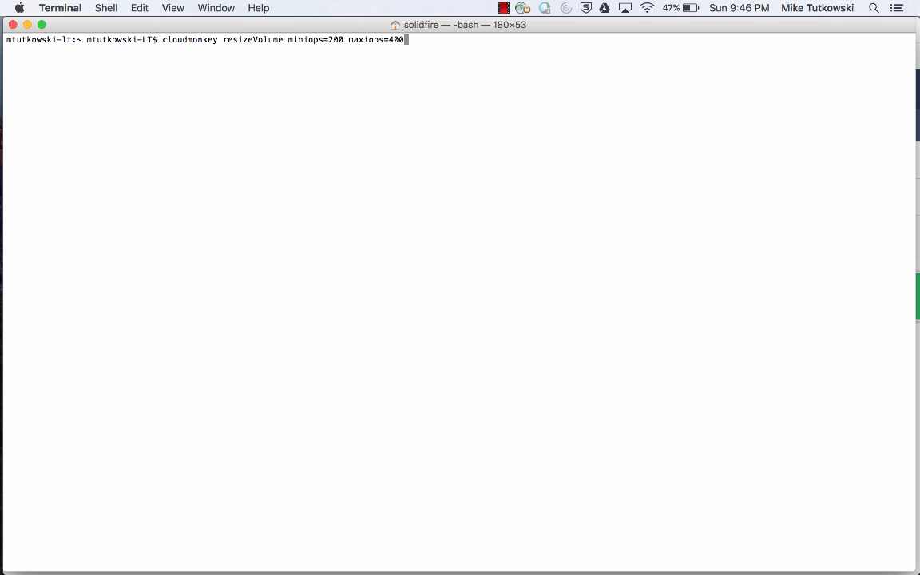
key("Return")
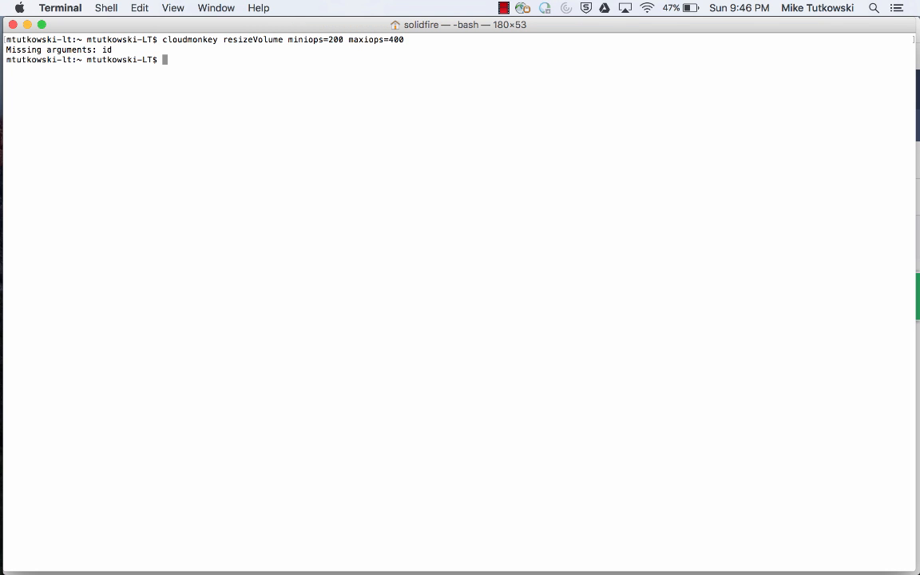
Recall the resizeVolume command and copy the ROOT-5 volume's ID from its CloudStack details page.
key("Up")
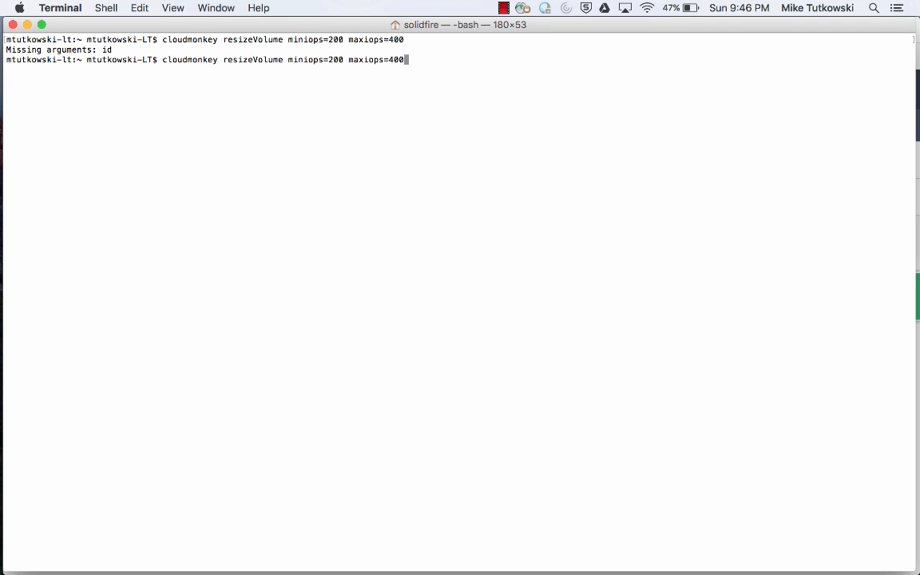
mouse_move(8, 242)
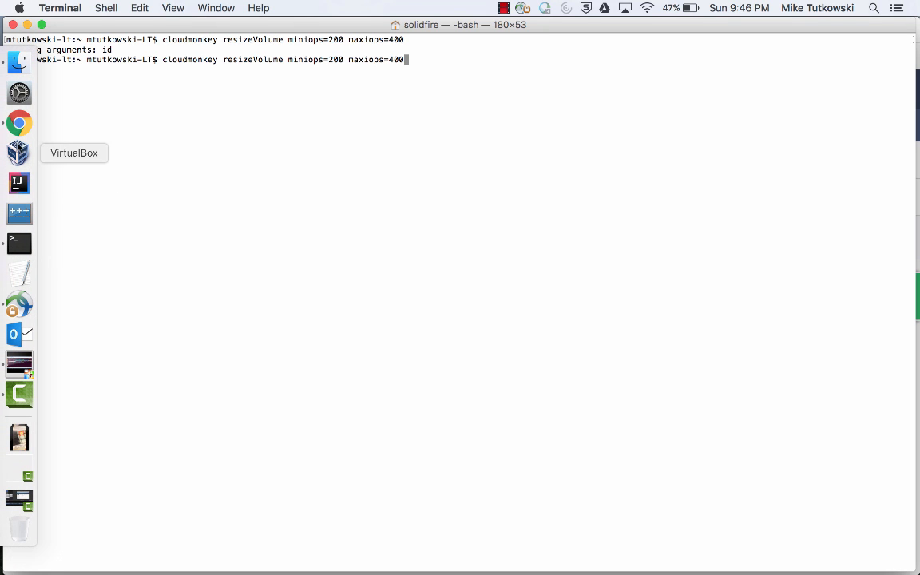
left_click(18, 133)
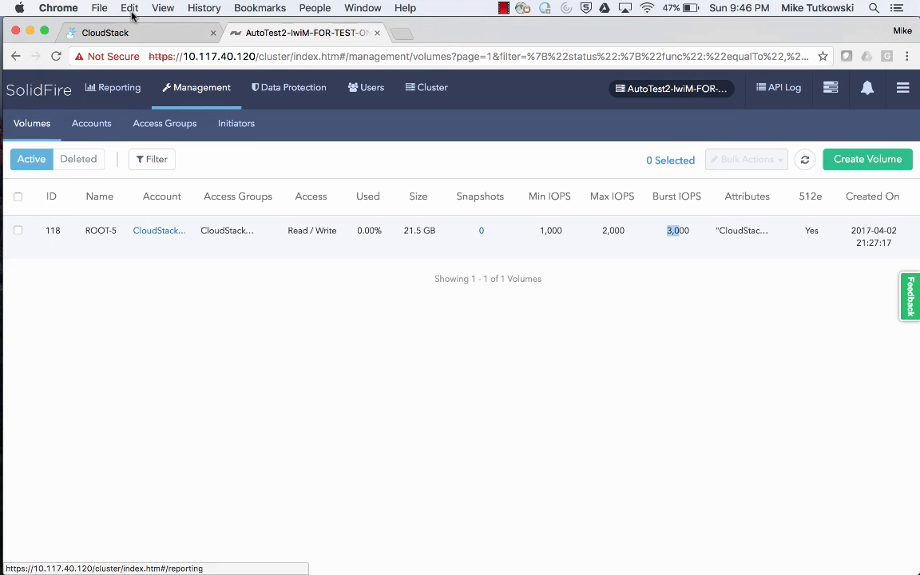
left_click(132, 35)
scroll(375, 350, "up", 5)
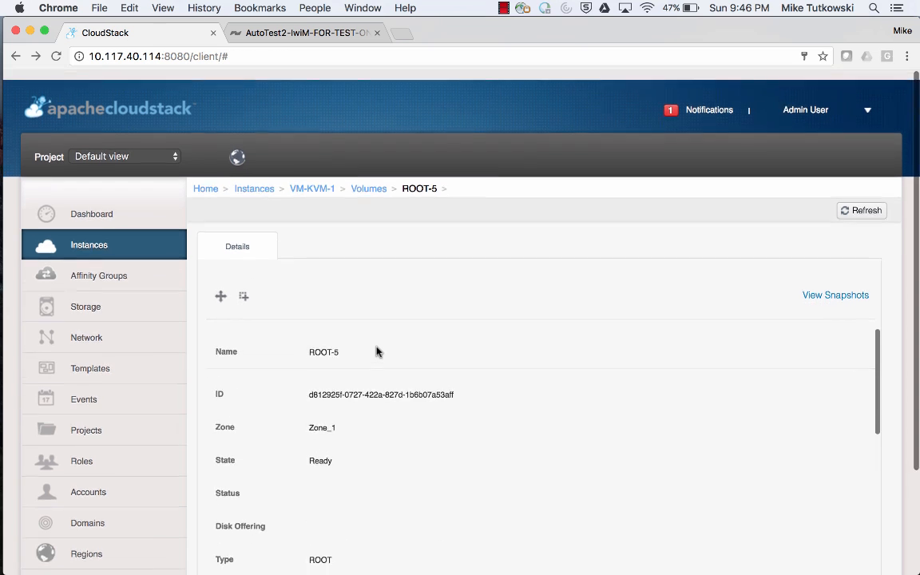
left_click_drag(310, 384, 452, 390)
right_click(454, 387)
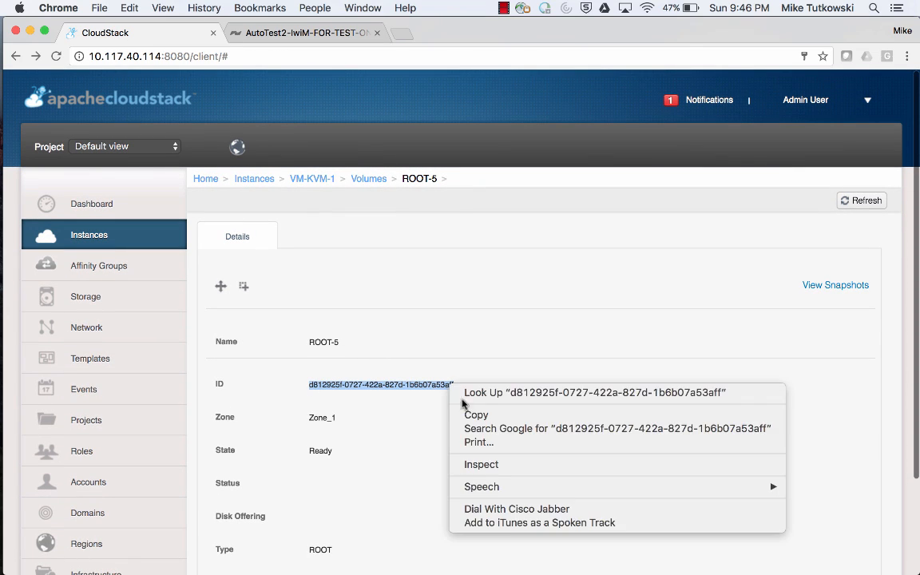
left_click(468, 412)
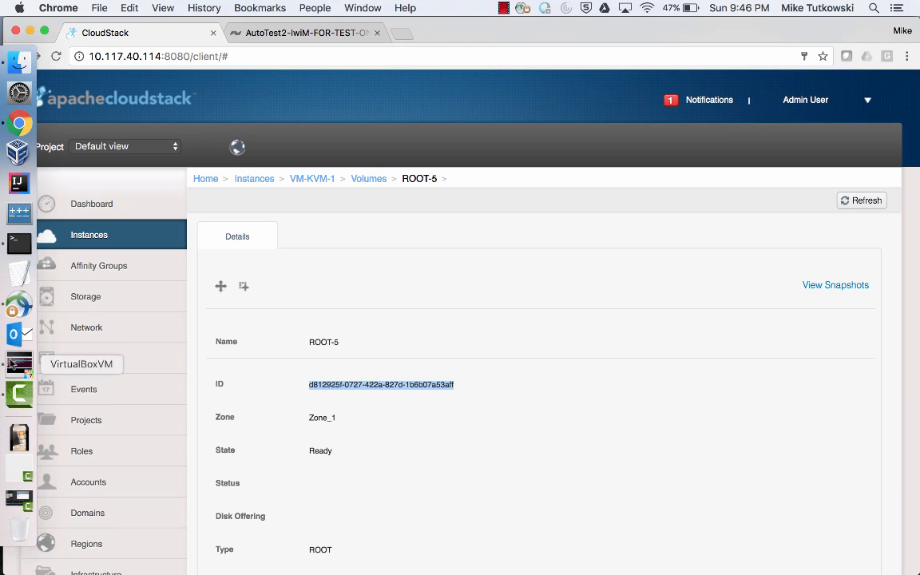
Append id= with the copied ROOT-5 volume ID to the resizeVolume command and run it.
left_click(19, 243)
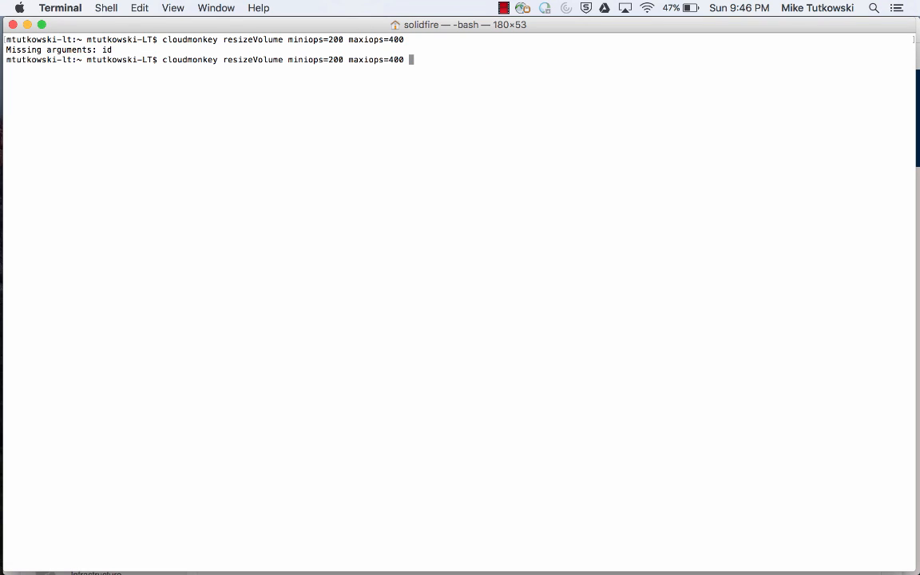
type("id=")
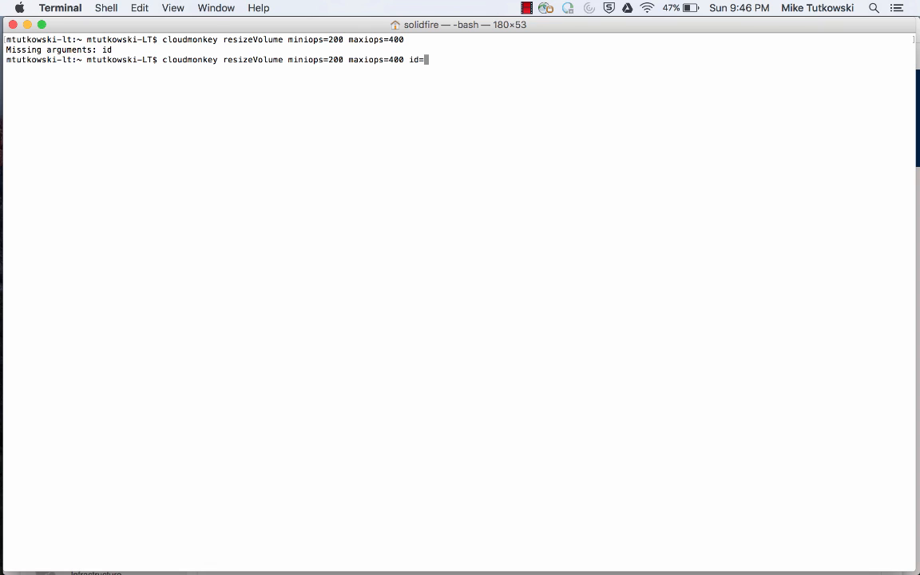
right_click(239, 205)
left_click(261, 229)
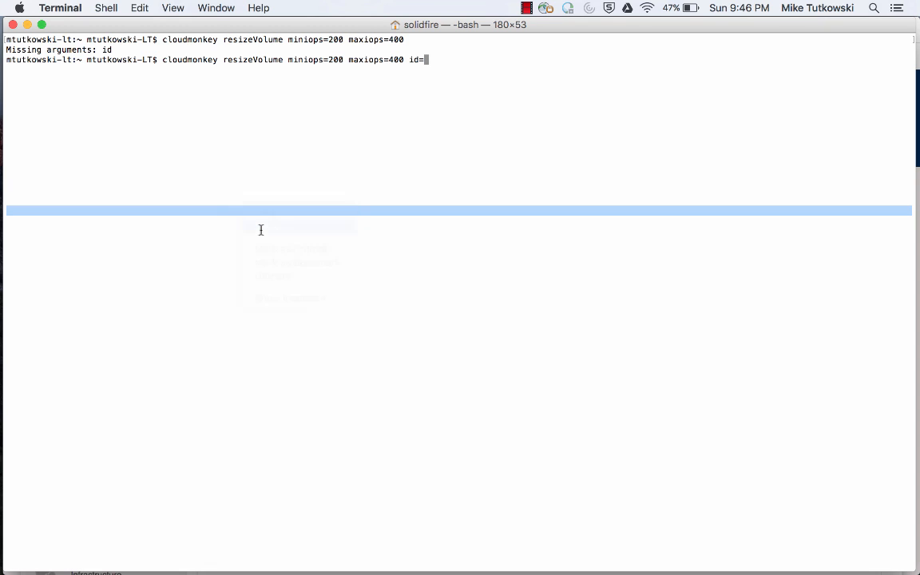
key("Return")
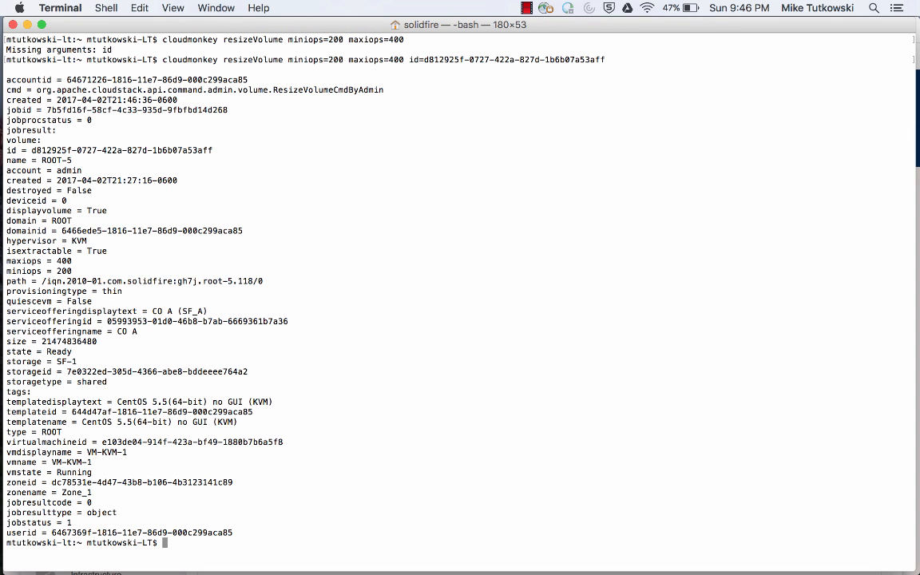
Check the maxiops and miniops in the command output and in the ROOT-5 volume's storage details in CloudStack.
left_click_drag(74, 271, 7, 262)
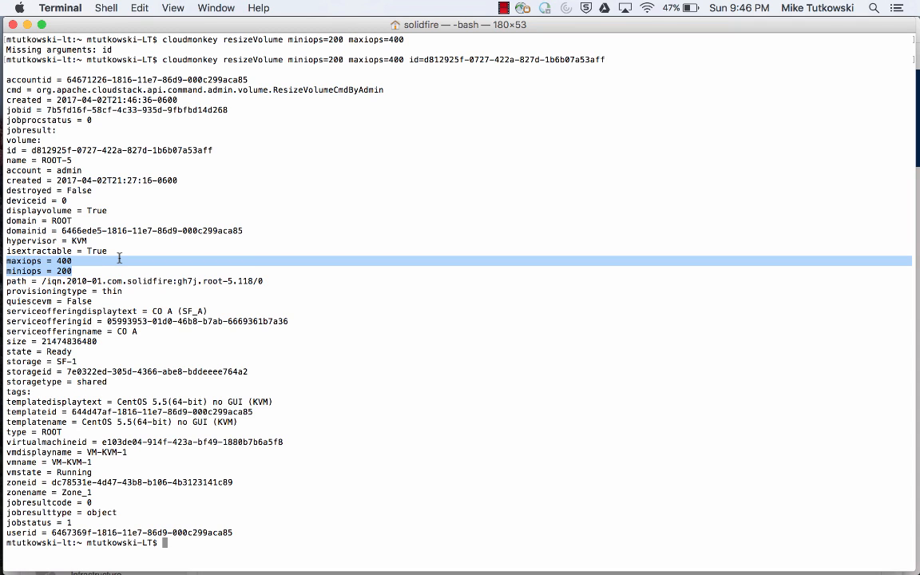
mouse_move(16, 200)
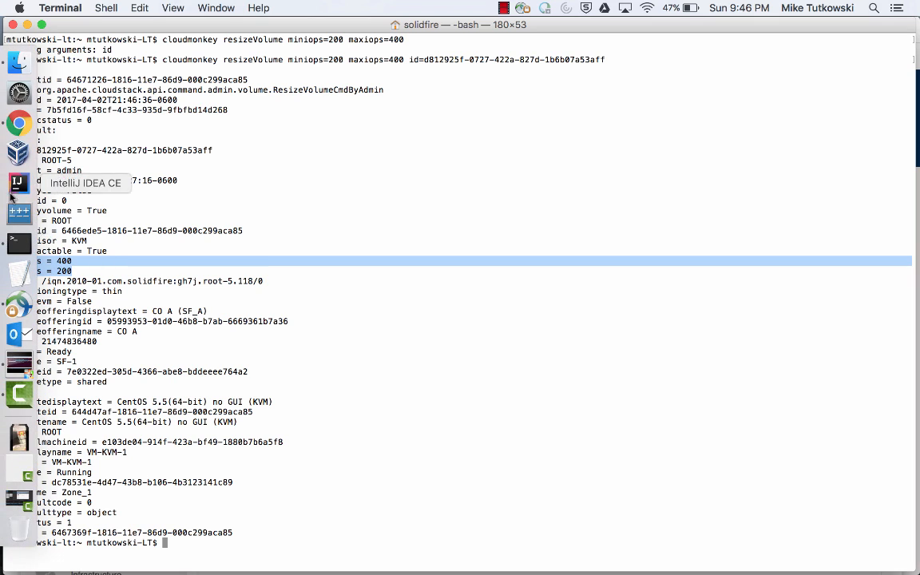
left_click(19, 128)
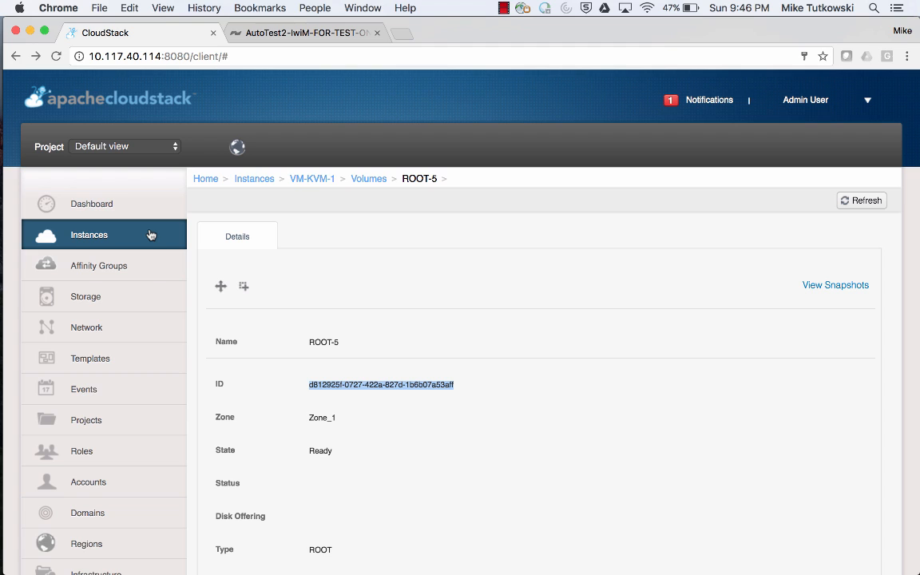
left_click(147, 299)
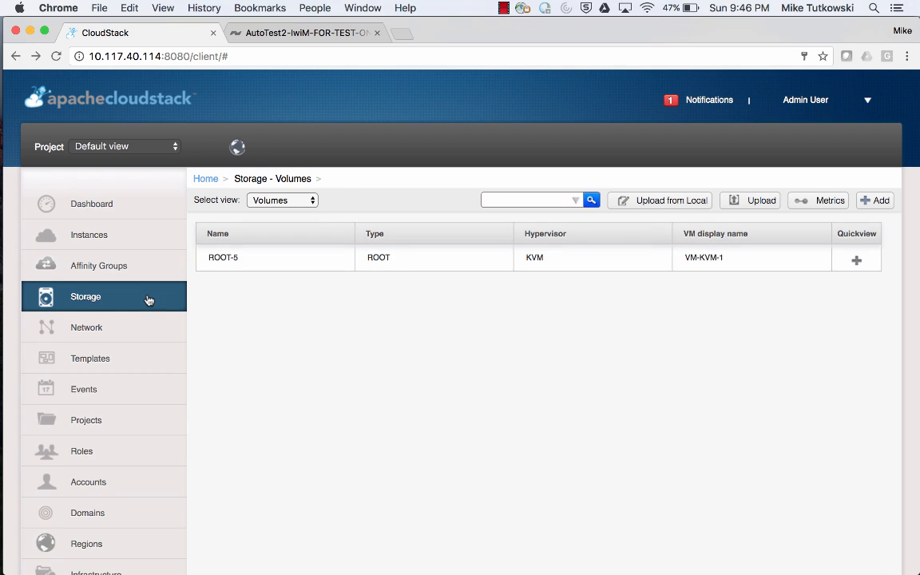
left_click(226, 266)
scroll(382, 421, "down", 5)
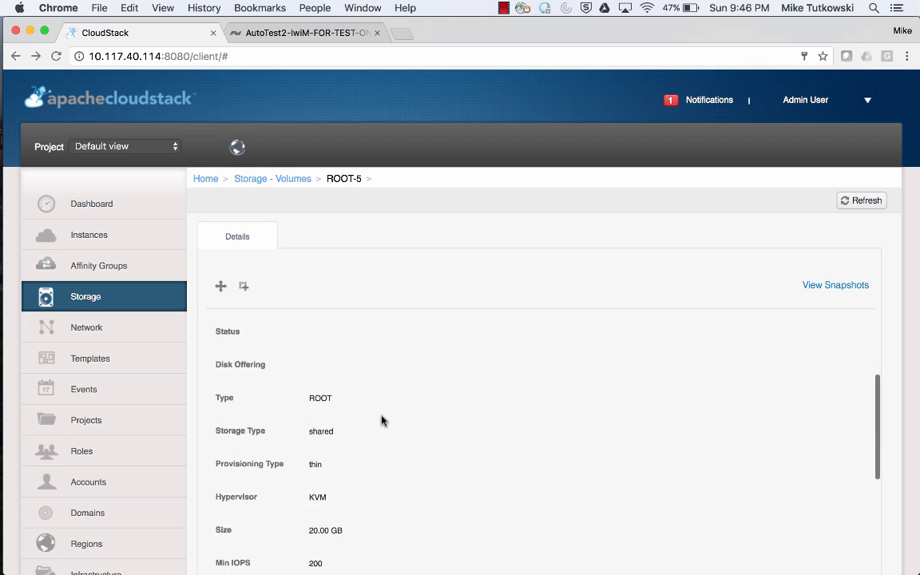
scroll(382, 421, "down", 2)
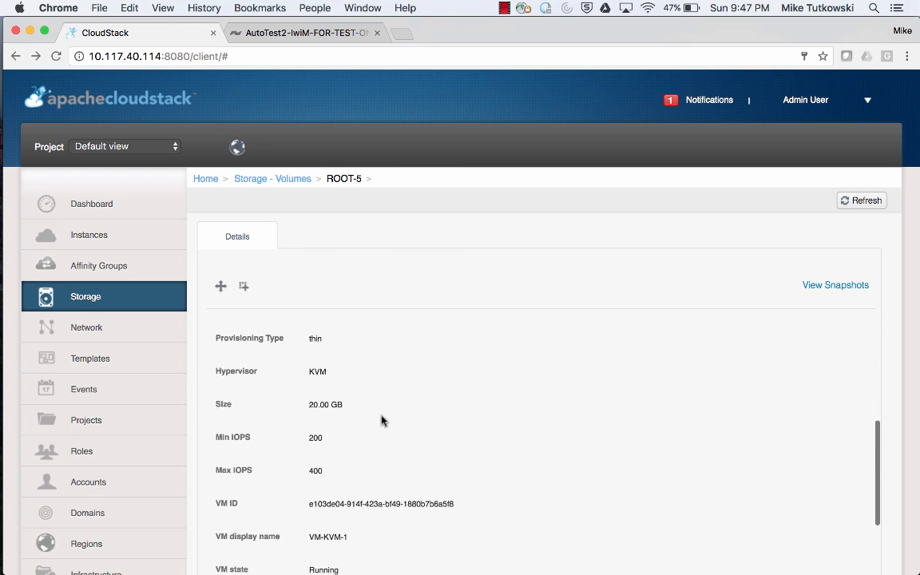
double_click(316, 439)
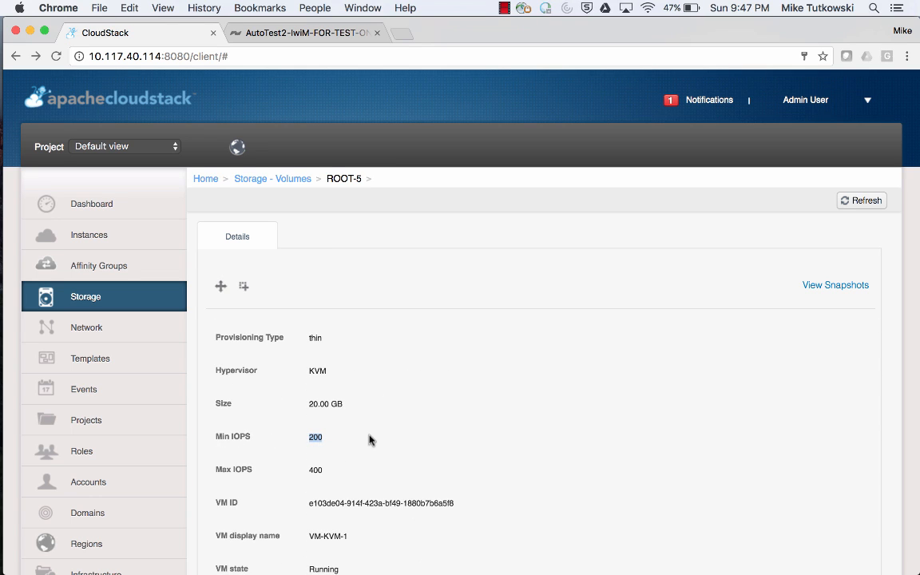
double_click(316, 471)
Refresh the SolidFire volume list and review ROOT-5's Min, Max and Burst IOPS.
left_click(300, 33)
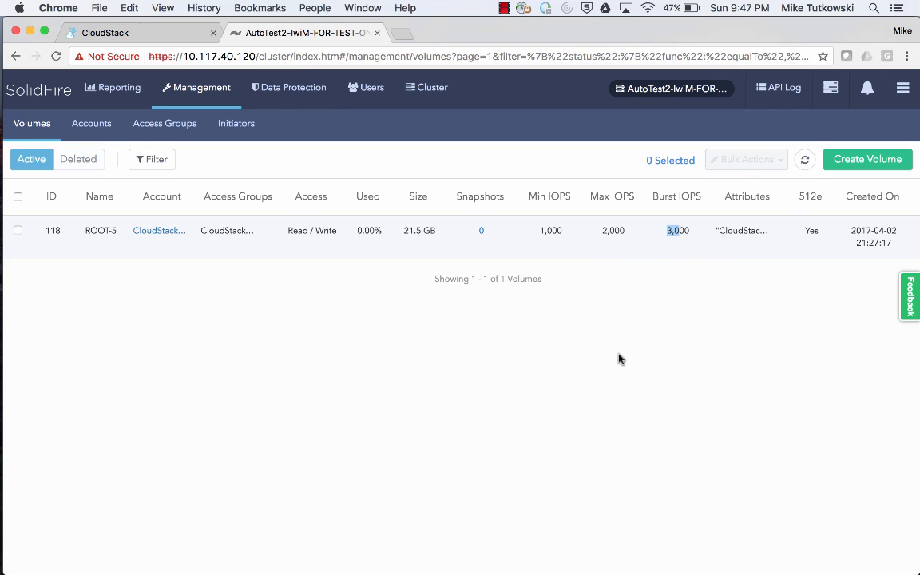
left_click_drag(540, 230, 688, 233)
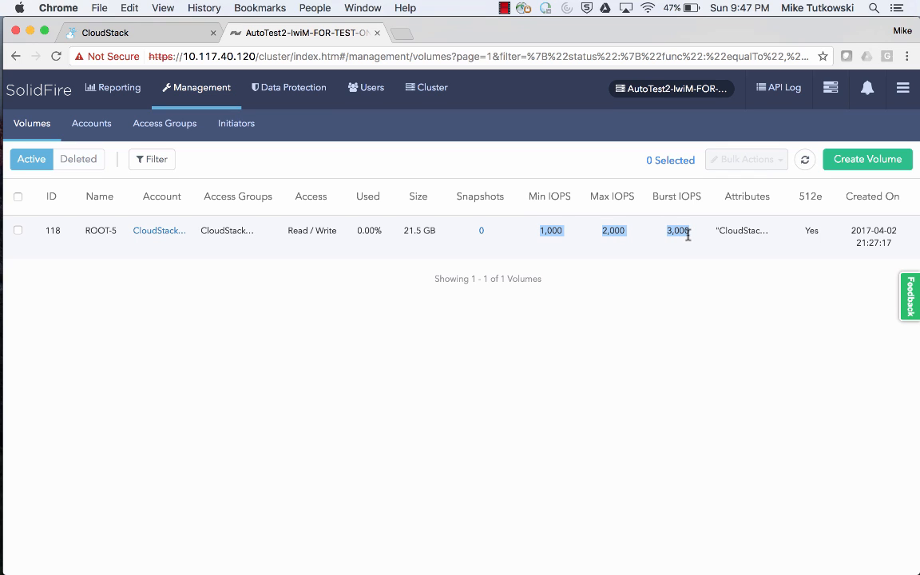
left_click(805, 162)
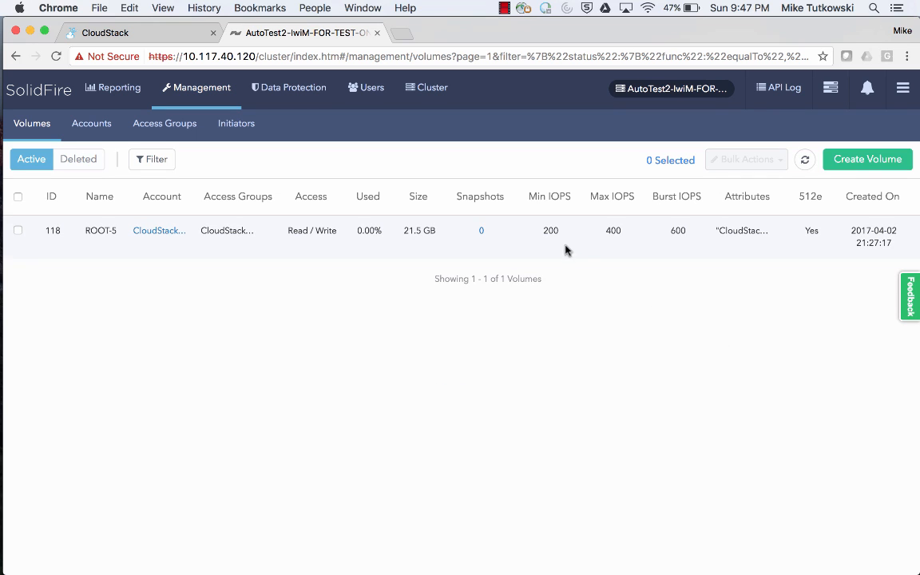
left_click_drag(545, 230, 687, 232)
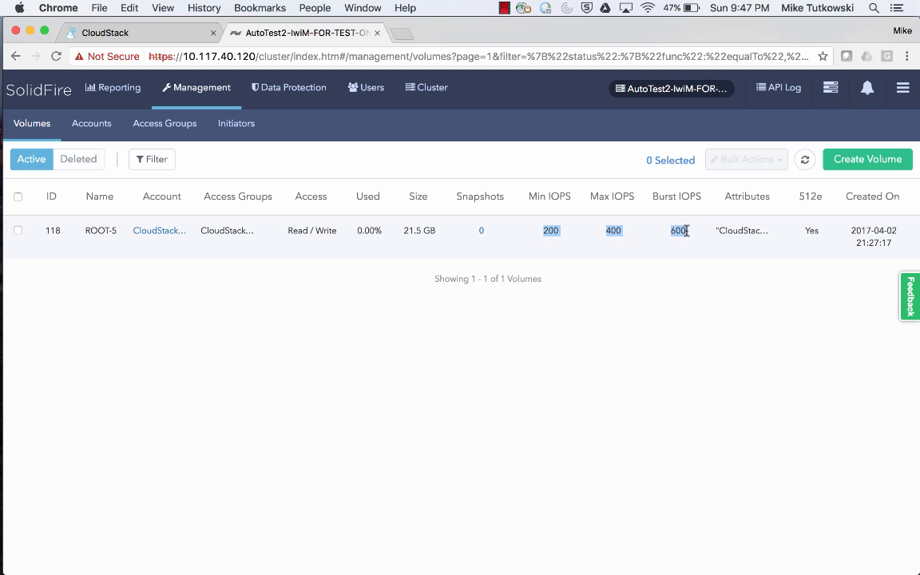